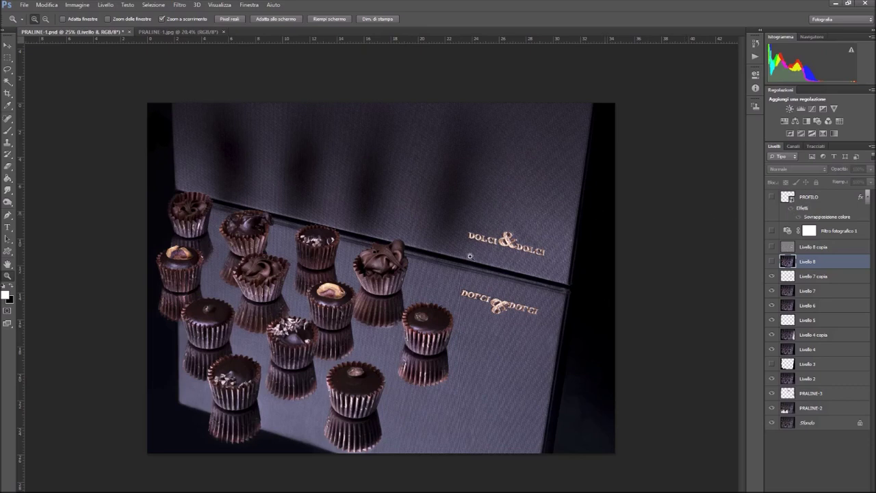
Step: Preview Livello 8 copia and Filtro fotografico 1 briefly, then bring up the PRALINE-1.jpg document
click(774, 248)
click(772, 231)
click(771, 231)
click(772, 247)
key(ctrl+Tab)
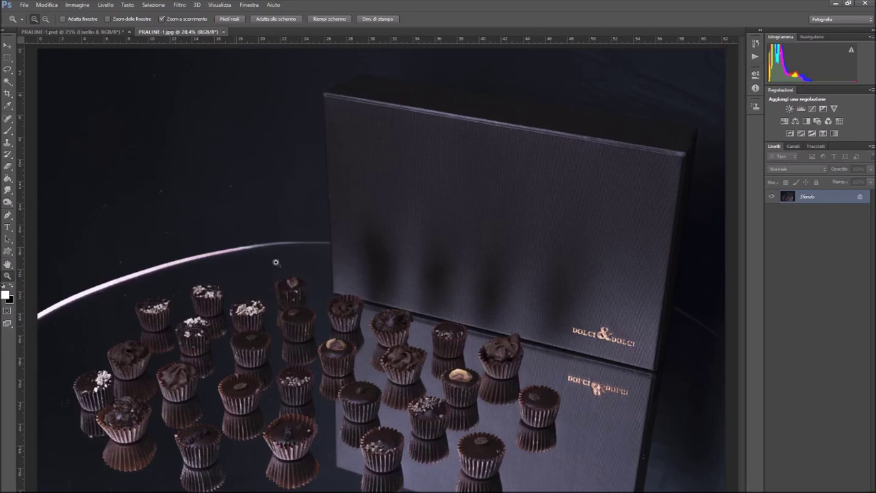
click(92, 32)
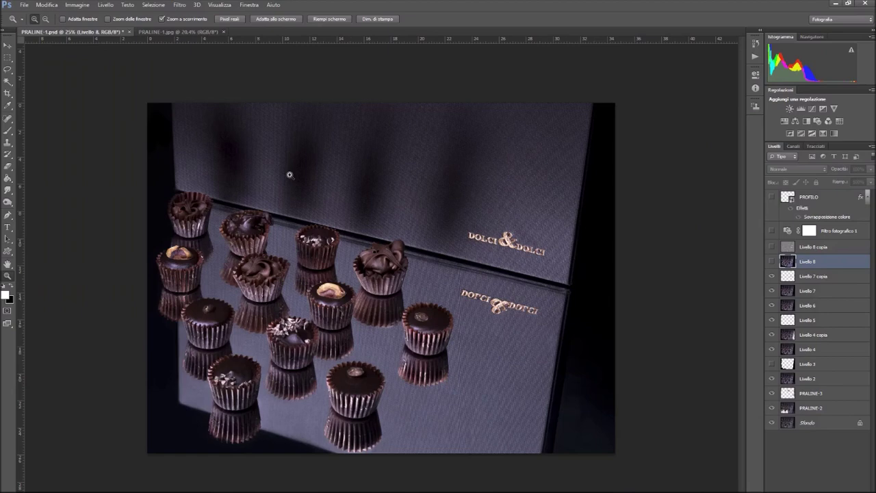
key(ctrl+plus)
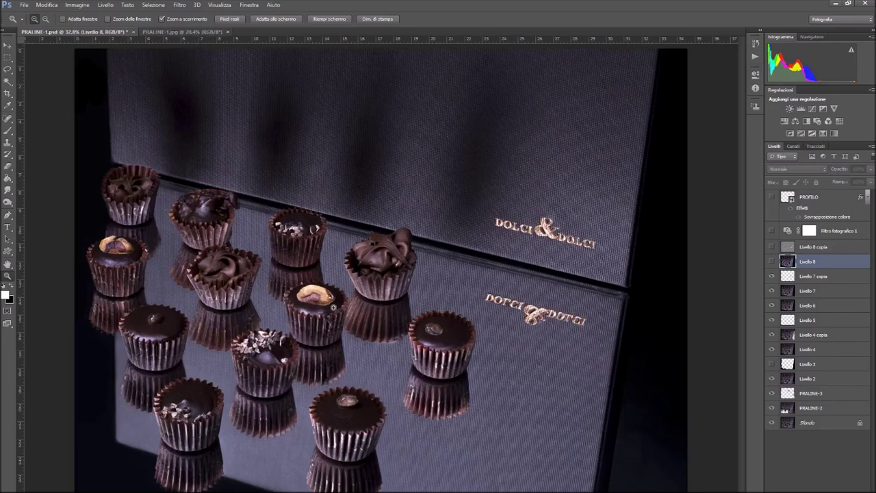
key(ctrl+Tab)
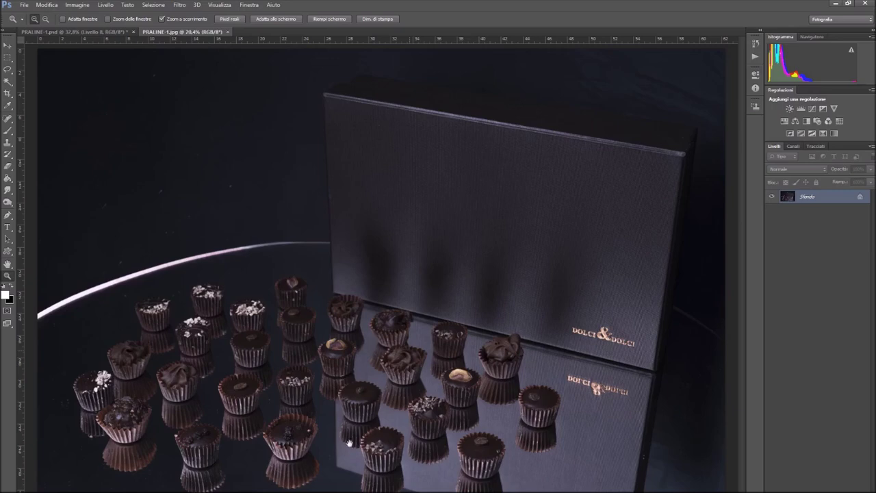
scroll(350, 443, up, 3)
scroll(390, 340, down, 2)
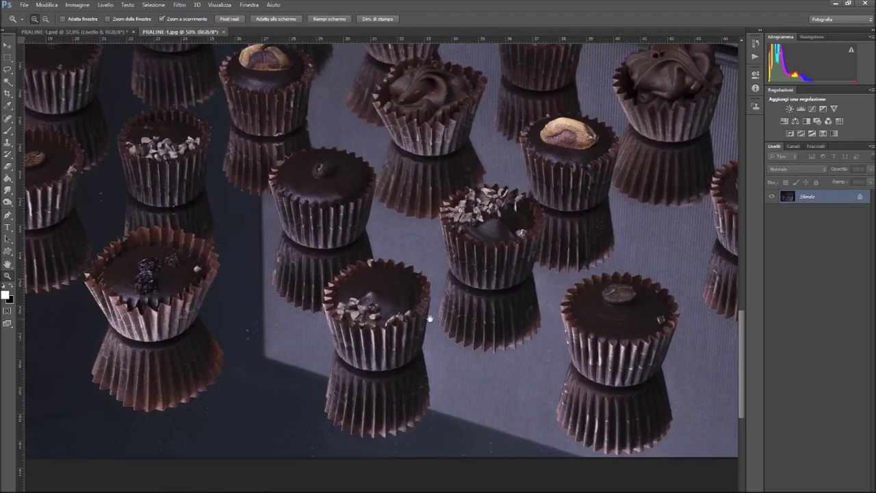
drag(292, 294, 393, 295)
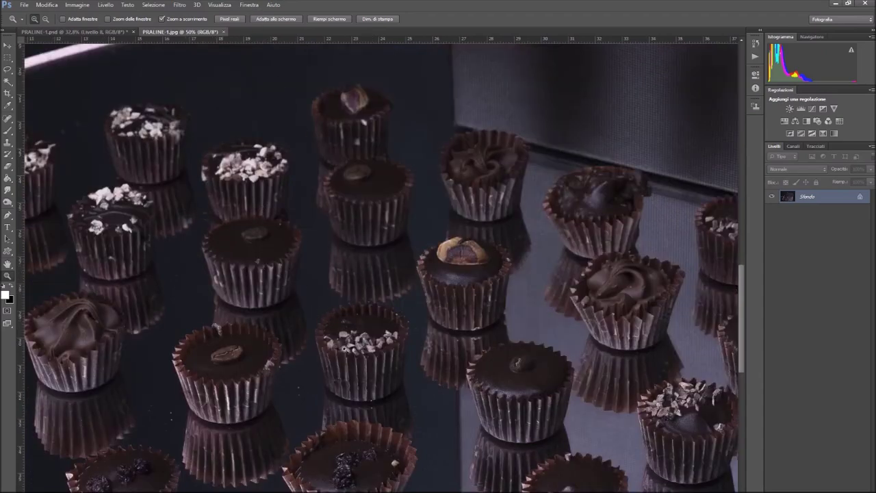
key(ctrl+0)
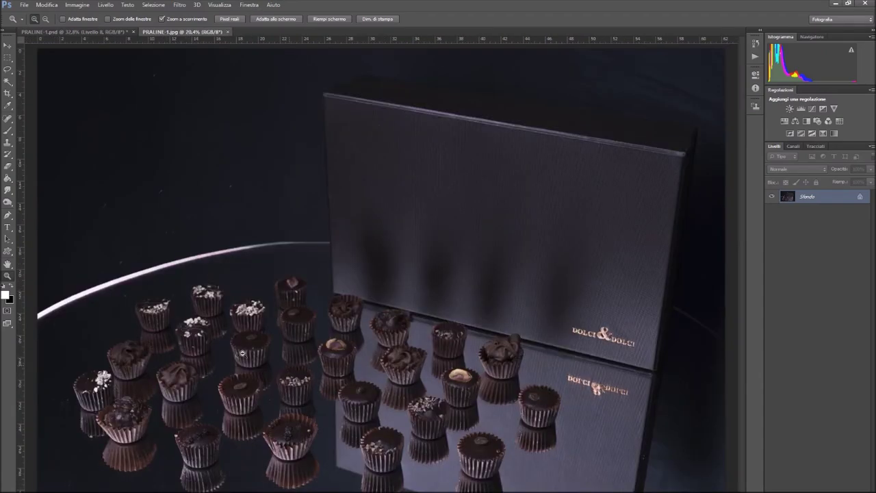
alt+click(243, 352)
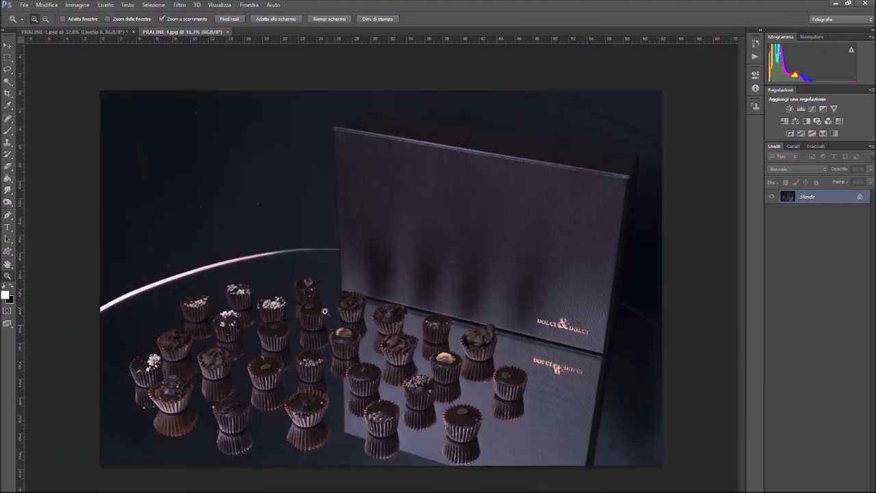
key(v)
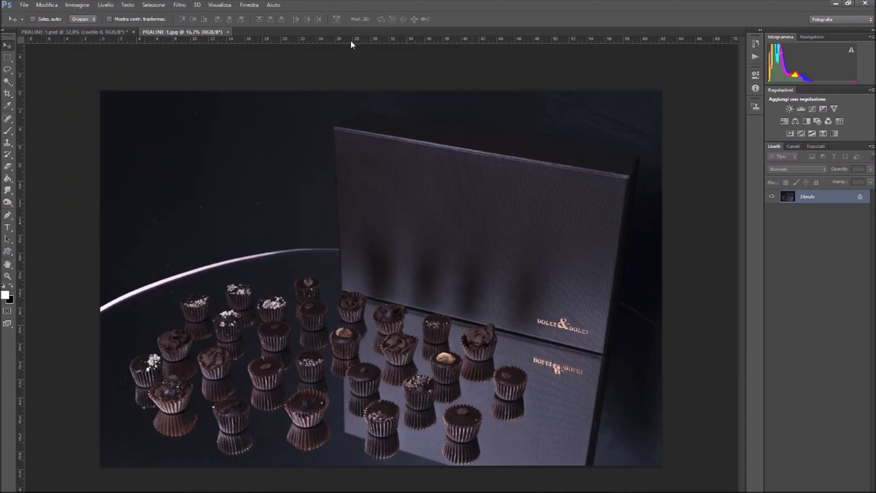
Step: Drop a horizontal guide at about 28.89 cm along the box base, checking it zoomed in
drag(365, 184, 373, 296)
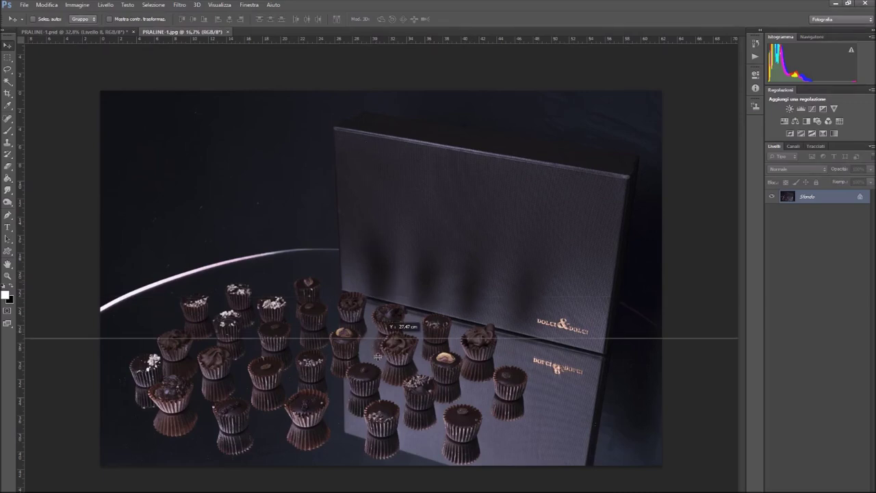
drag(377, 352, 375, 351)
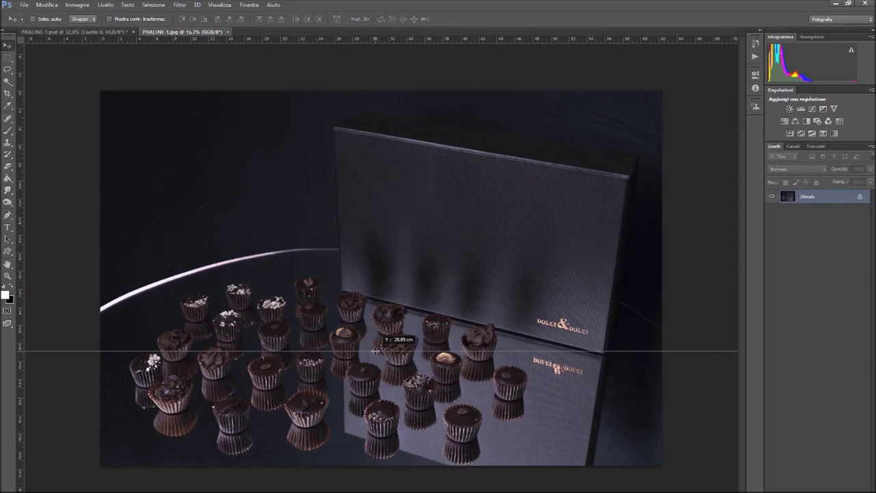
drag(375, 351, 376, 351)
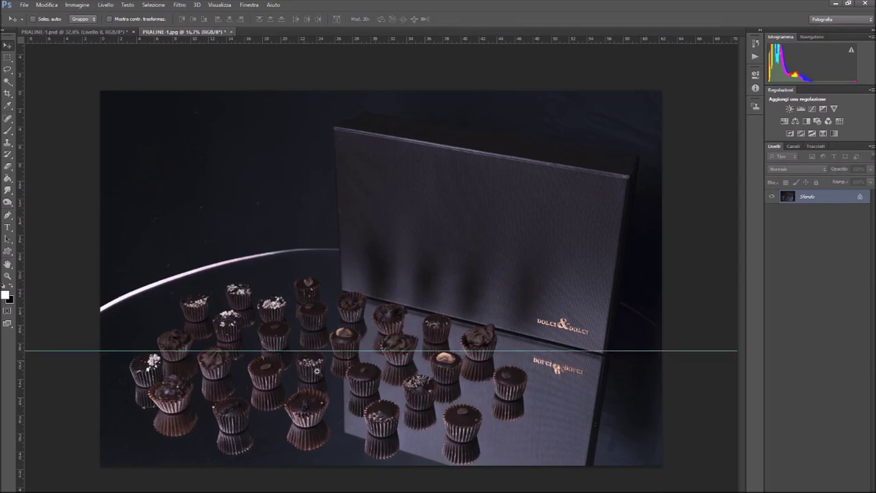
key(z)
drag(317, 371, 417, 306)
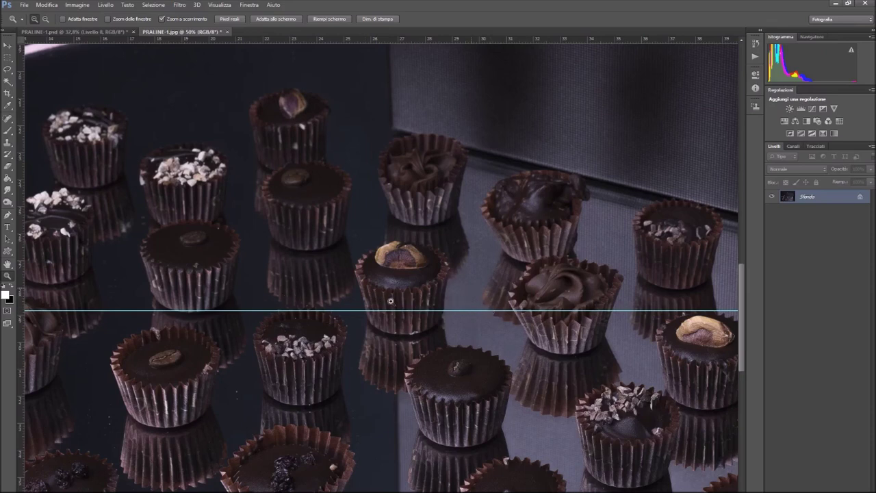
key(v)
drag(387, 312, 383, 266)
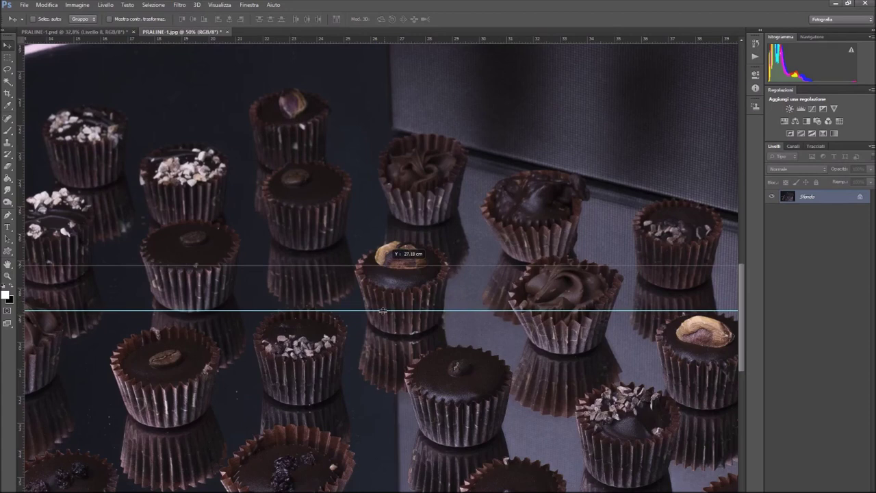
key(Escape)
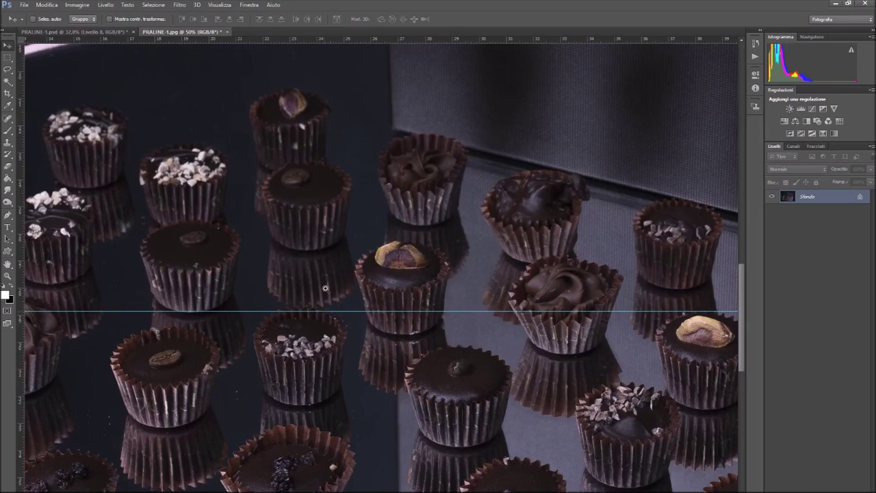
key(z)
key(ctrl+0)
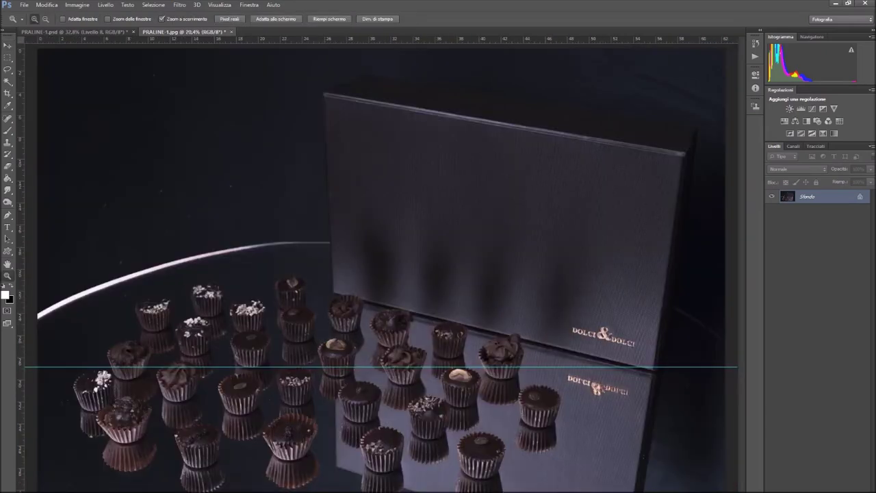
Step: Drag PRALINE-2 from the PRALINE folder onto the PRALINE-1.jpg canvas as a placed layer
click(162, 472)
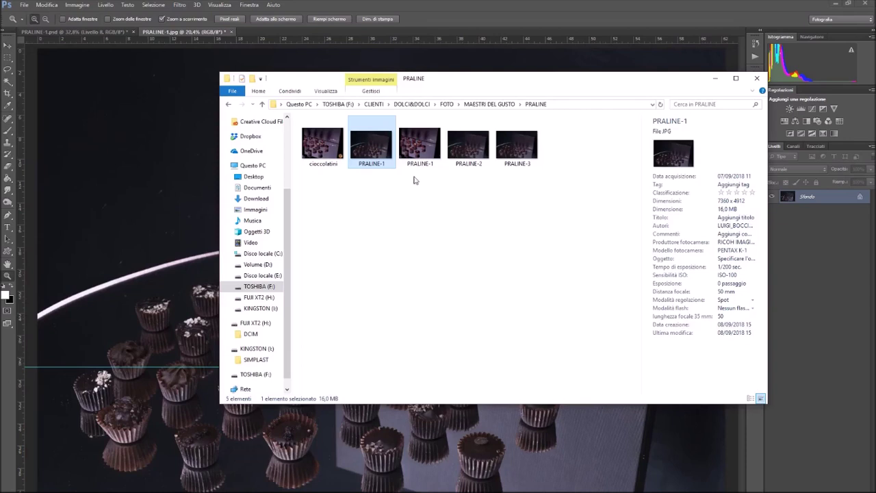
drag(468, 151, 153, 154)
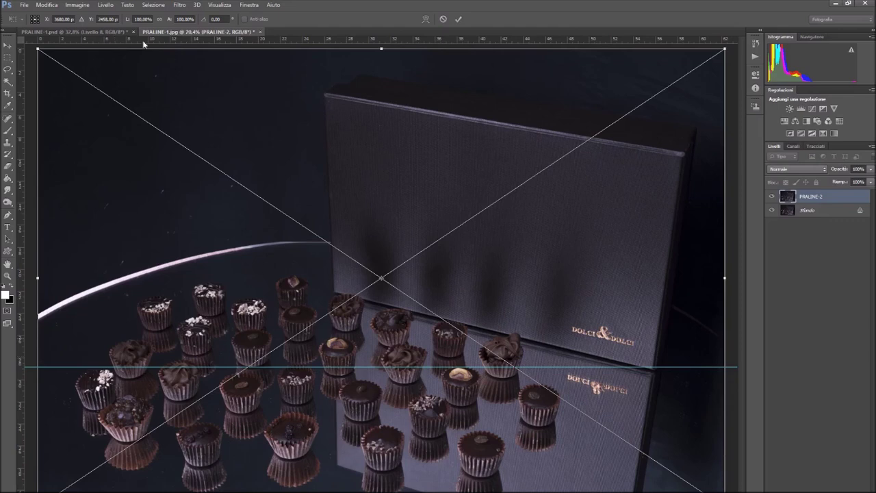
Step: Commit the placed PRALINE-2 at 101% width and height
click(137, 19)
key(Up)
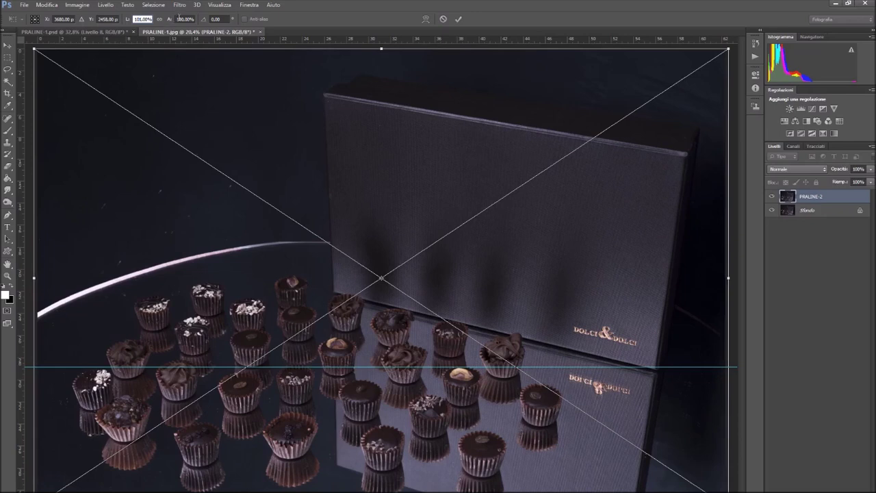
key(Tab)
key(Up)
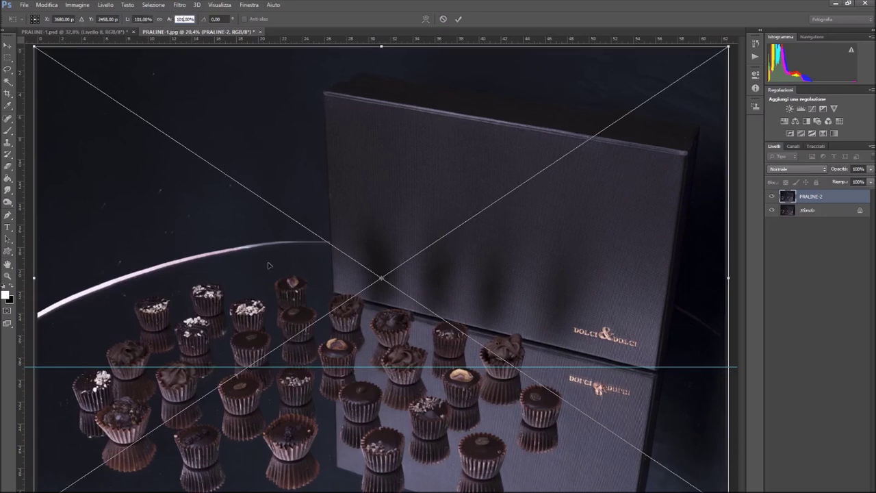
key(Return)
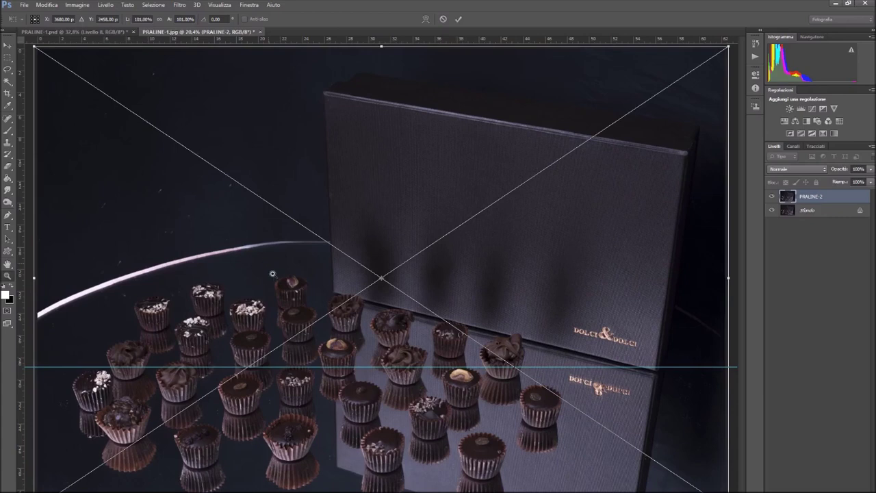
Step: Lower PRALINE-2's layer opacity to 50%
click(871, 169)
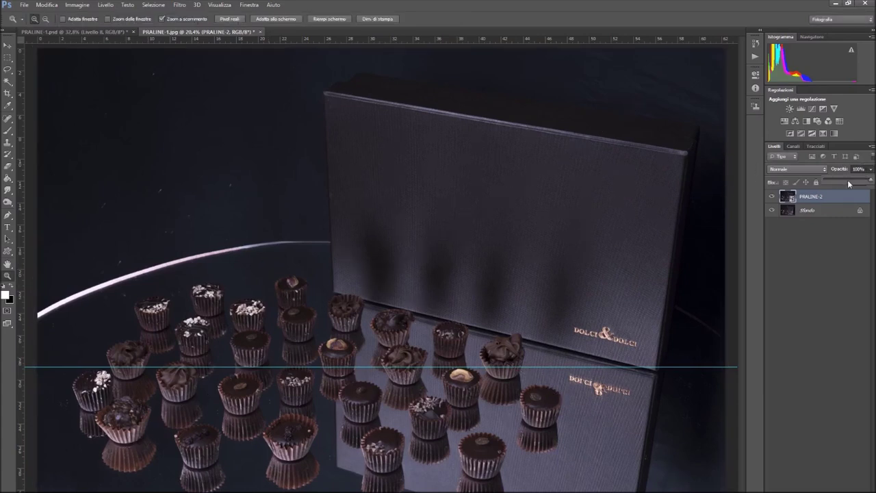
click(849, 184)
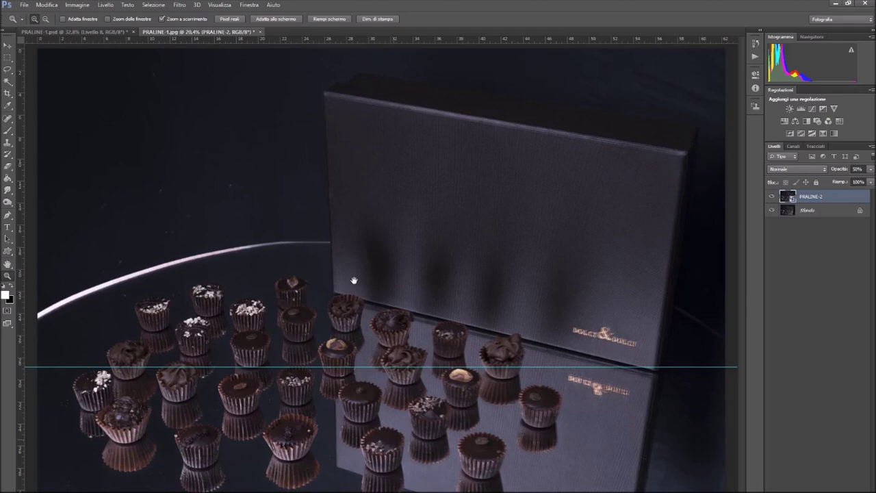
scroll(356, 278, up, 5)
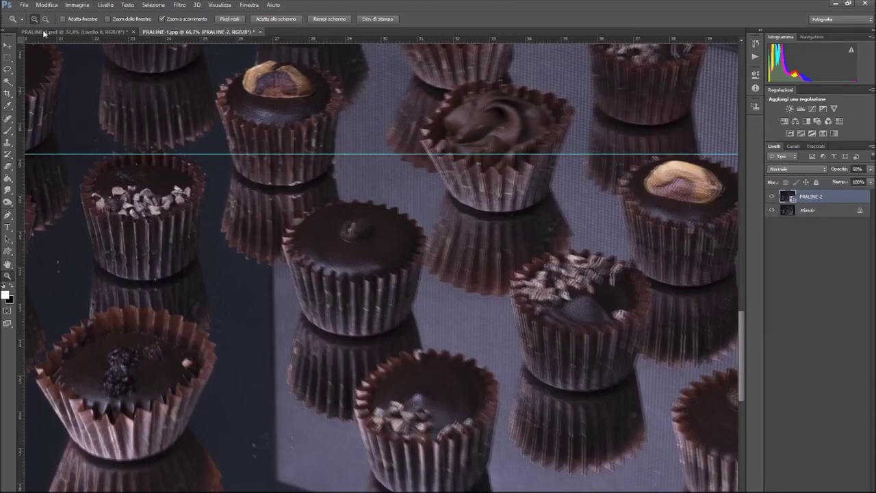
mouse_move(68, 183)
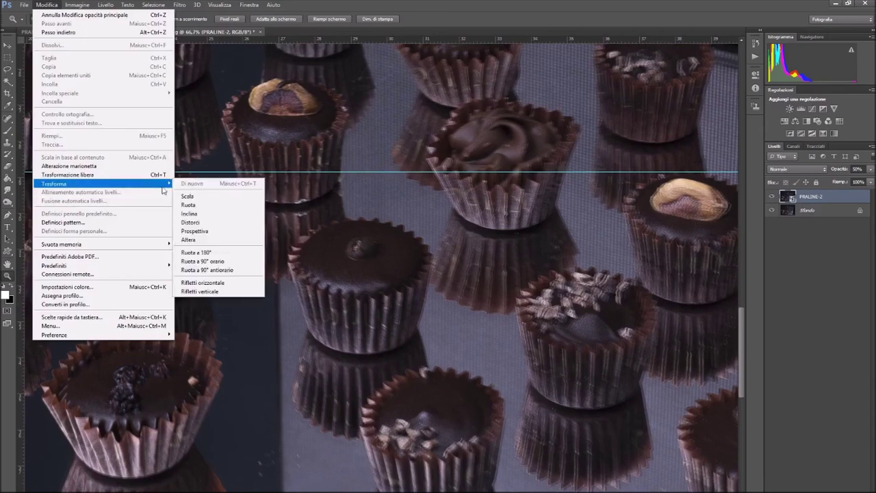
Step: Start a Scale transform on PRALINE-2, trying 101.51% both ways, then 101.30% height
click(188, 197)
click(143, 19)
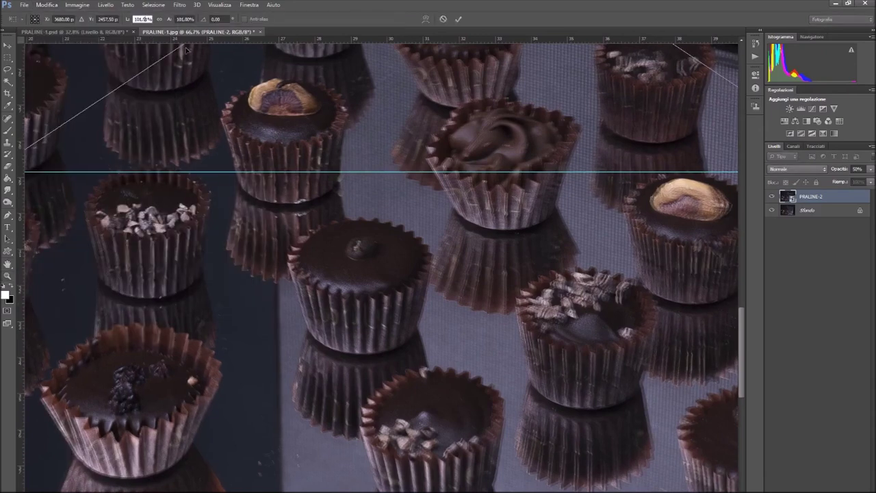
text(101,51)
key(Tab)
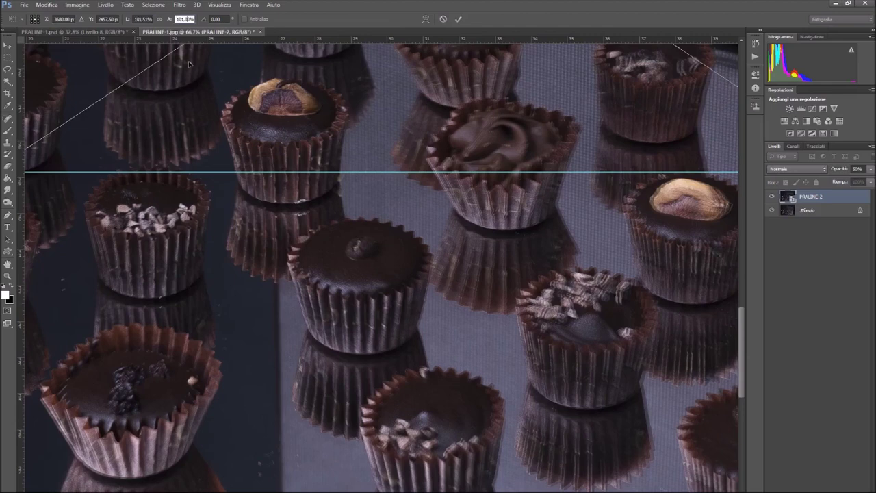
text(101,51)
key(Return)
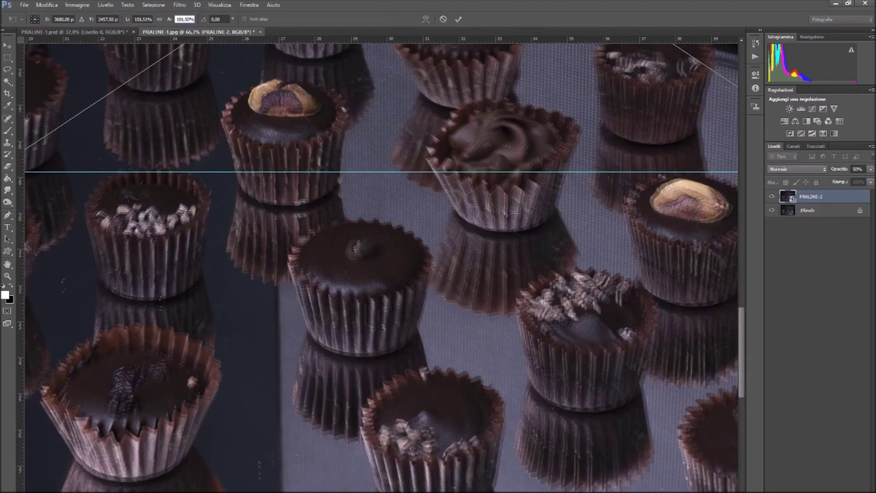
text(101,30)
key(Return)
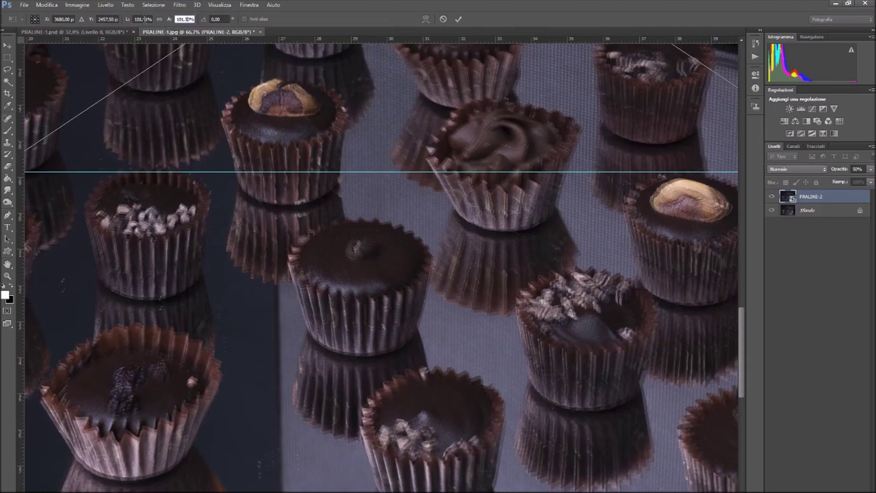
Step: Fine-tune PRALINE-2's scale to about W 101.11% and H 101.10% and commit it
click(142, 18)
text(101,31)
key(Return)
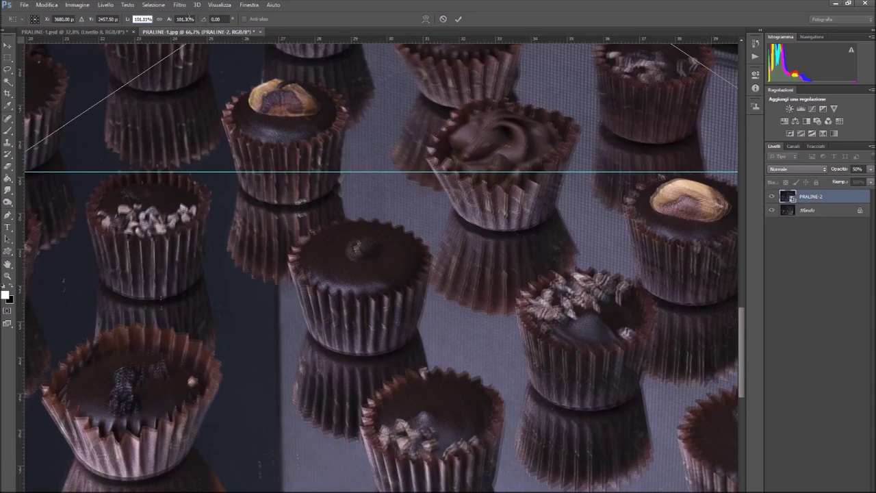
click(187, 19)
key(Return)
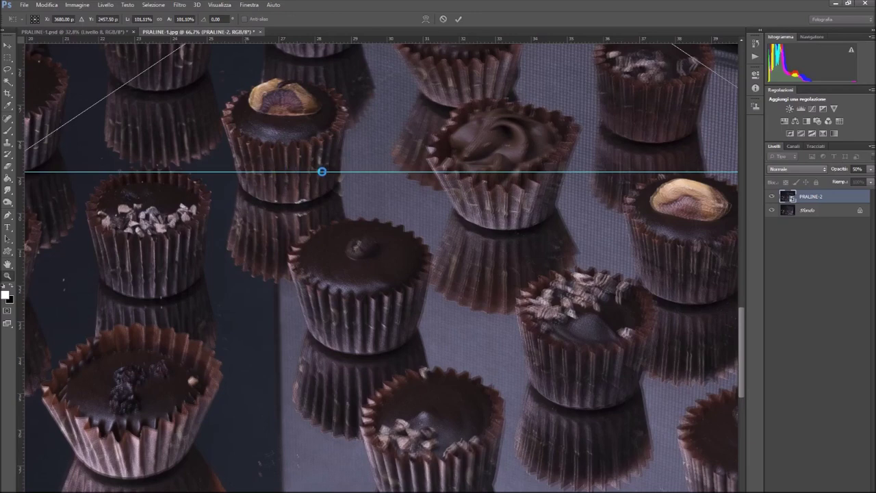
key(Return)
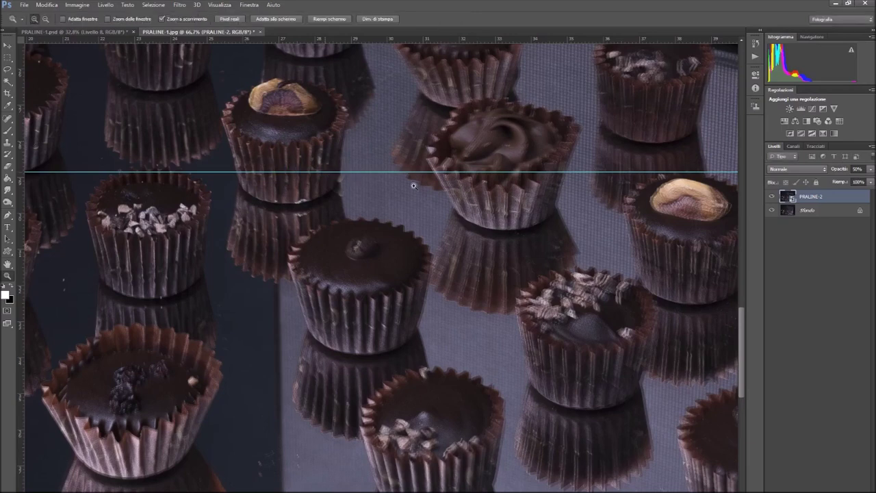
Step: With the Move tool active, raise PRALINE-2's opacity from 50% back to 100%
key(v)
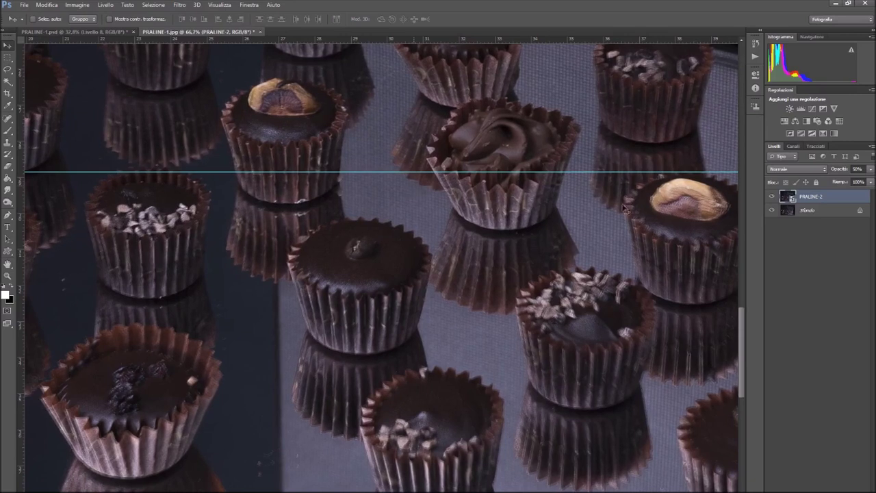
drag(872, 169, 871, 180)
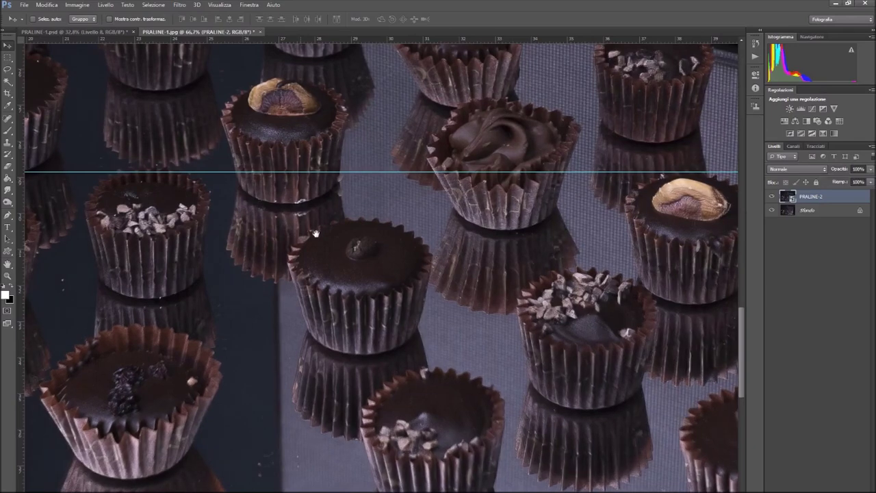
scroll(344, 225, up, 3)
scroll(338, 243, up, 1)
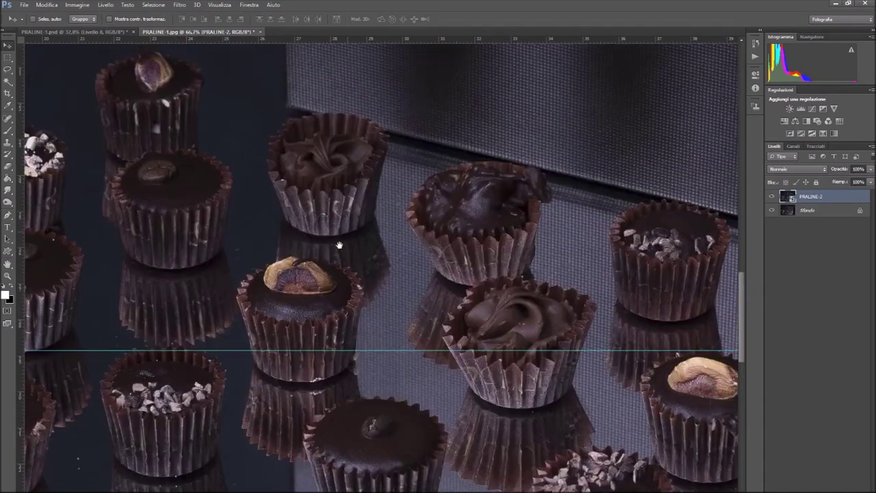
scroll(424, 226, down, 3)
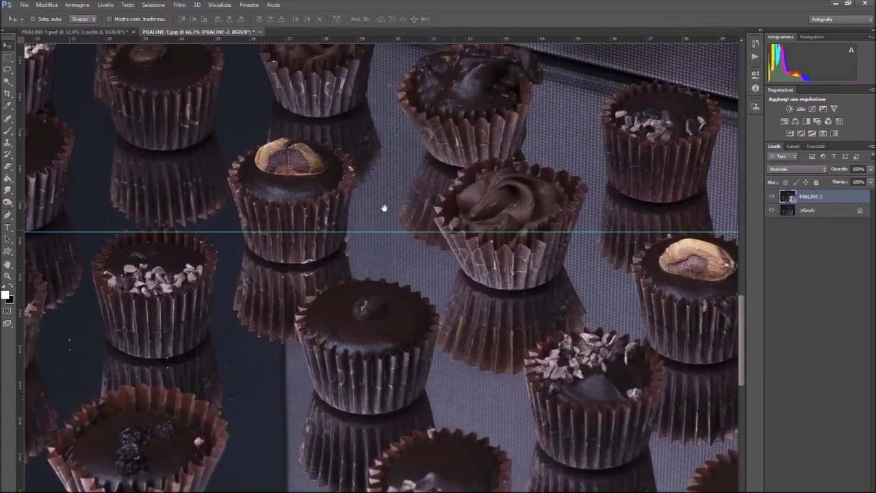
scroll(288, 203, down, 1)
scroll(268, 192, left, 3)
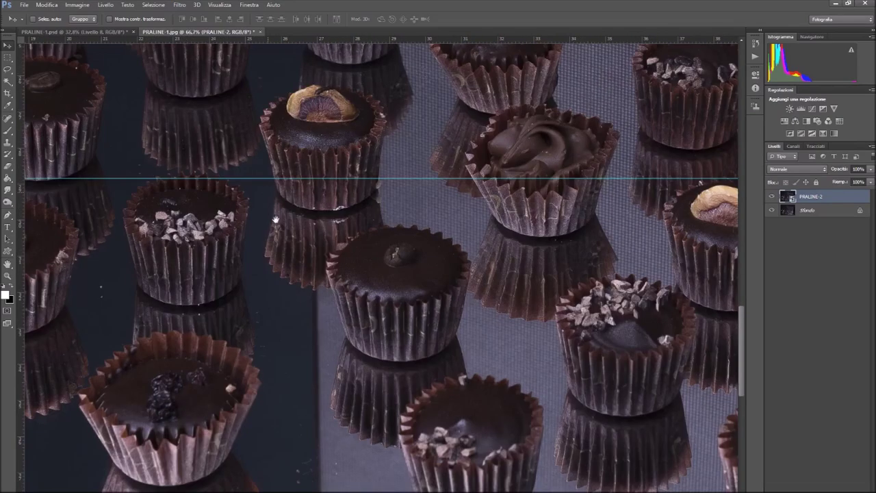
scroll(273, 212, up, 1)
scroll(278, 244, down, 4)
scroll(303, 229, down, 1)
scroll(304, 229, left, 1)
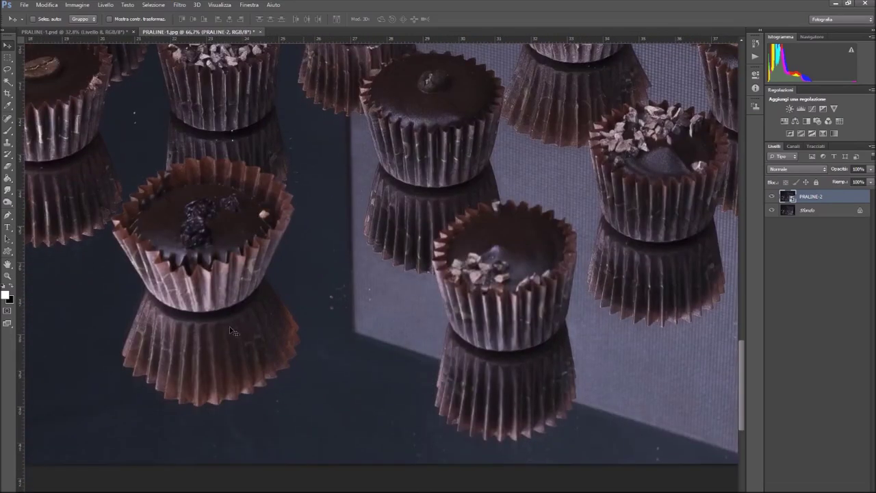
Step: Pick the Eraser and rasterize the PRALINE-2 smart object
key(e)
click(224, 311)
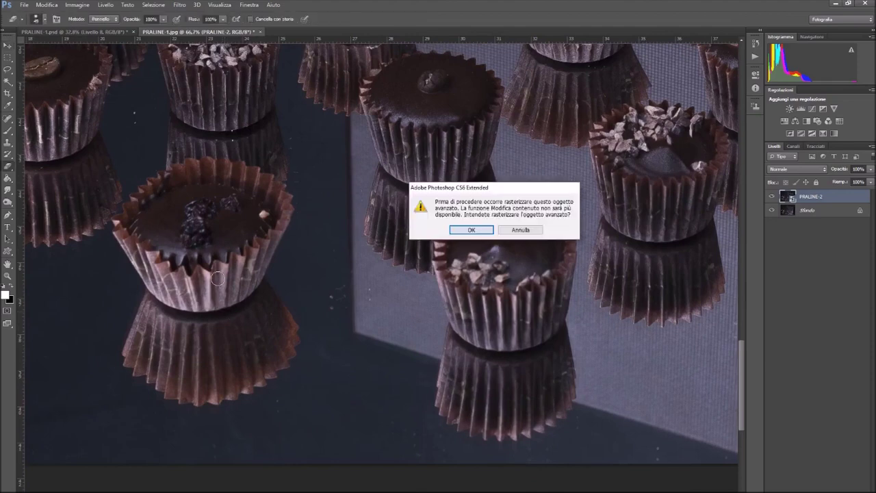
key(Return)
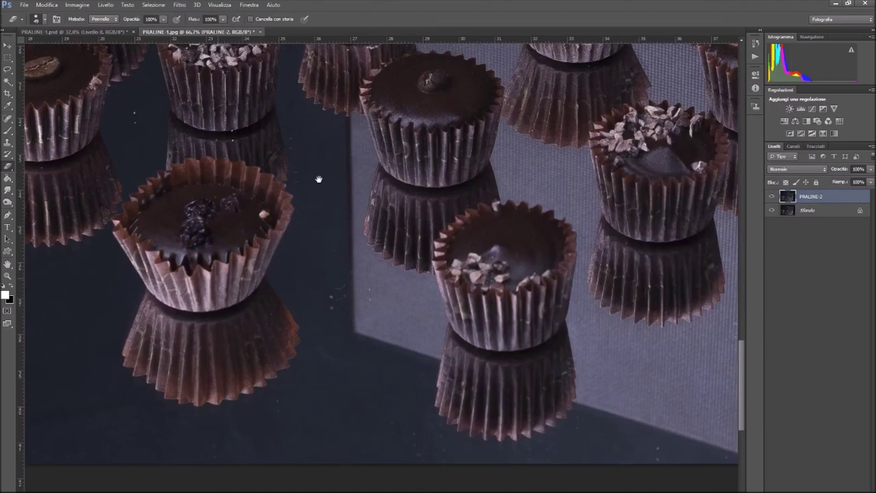
Step: Set the eraser to 195 px at 48% hardness and erase broad areas of PRALINE-2
scroll(284, 210, left, 3)
right_click(285, 210)
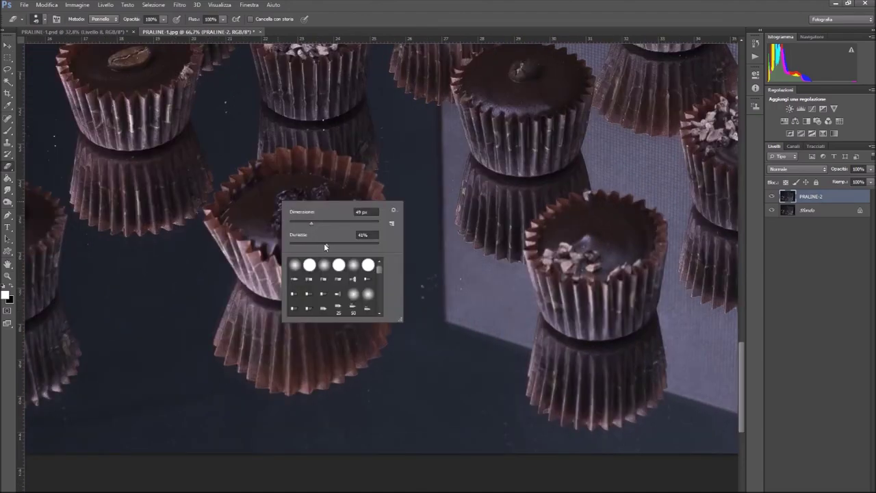
click(332, 244)
click(343, 222)
click(354, 223)
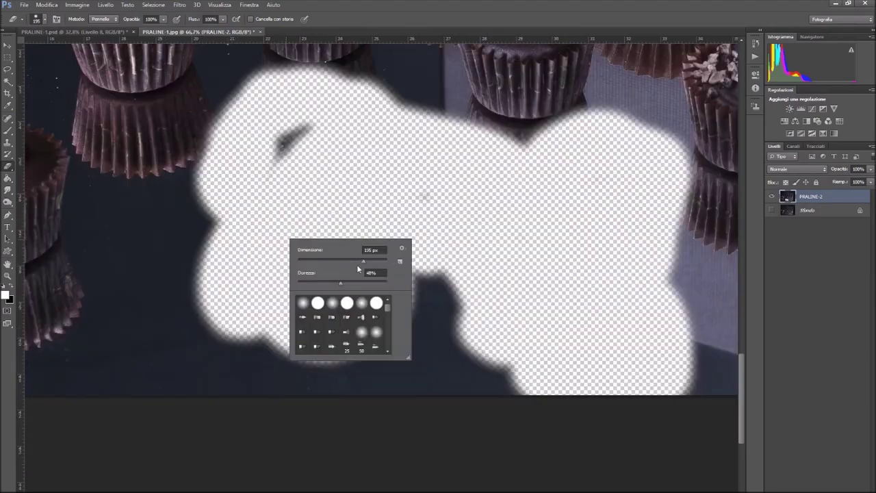
click(378, 262)
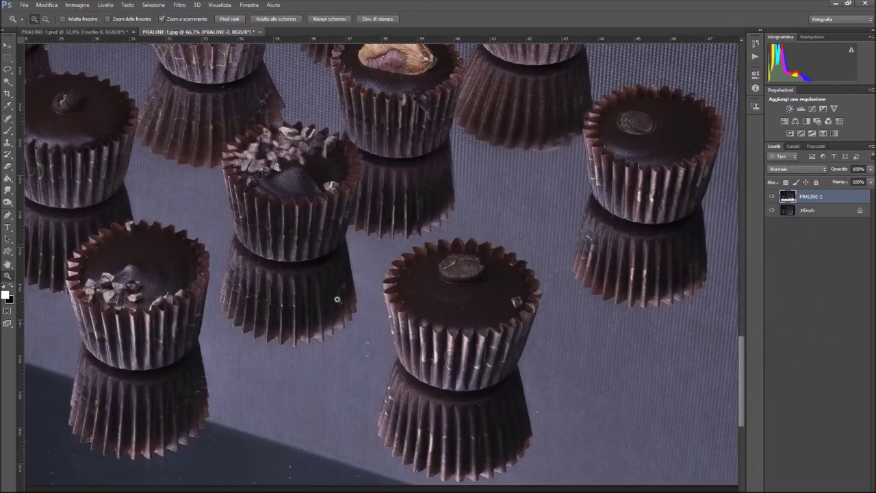
key(ctrl+0)
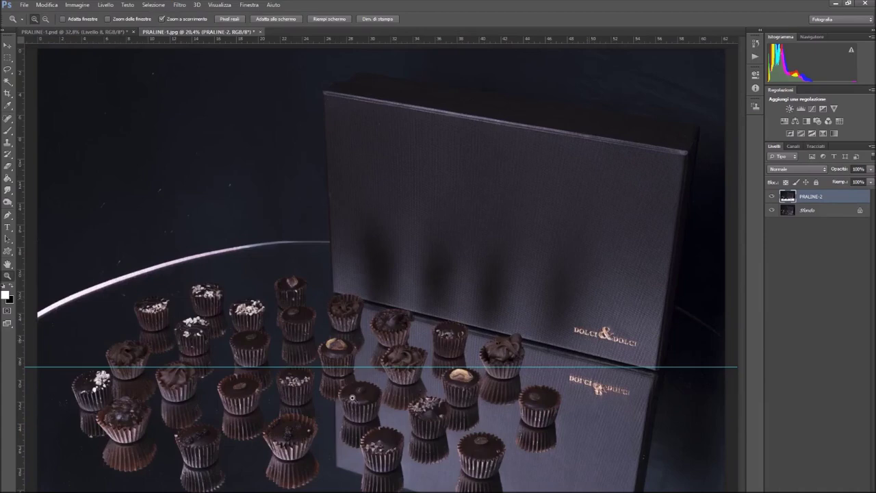
click(378, 404)
click(376, 261)
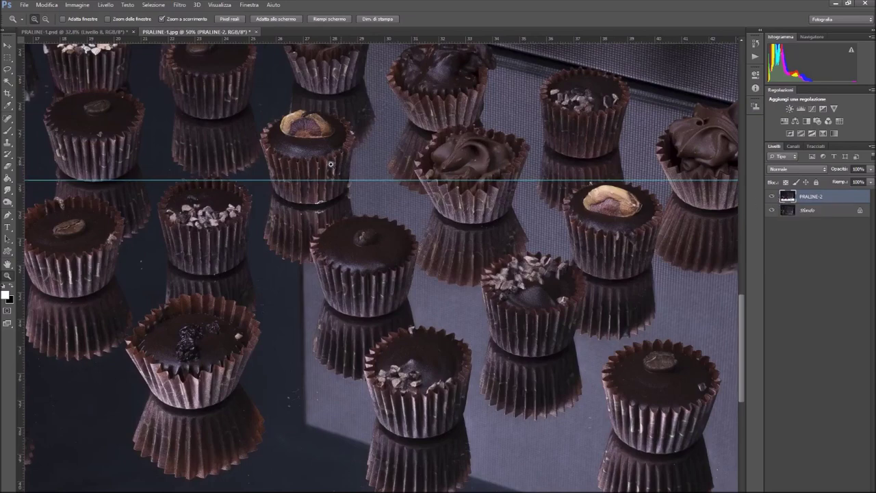
key(v)
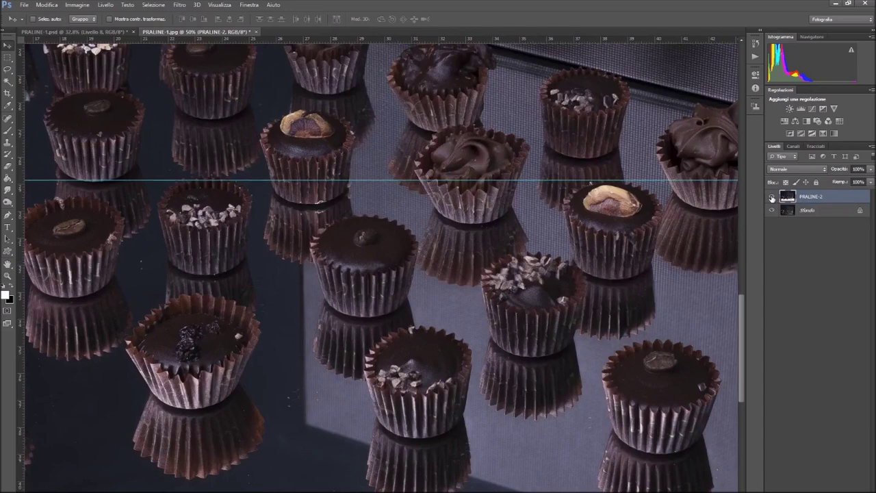
scroll(369, 154, up, 3)
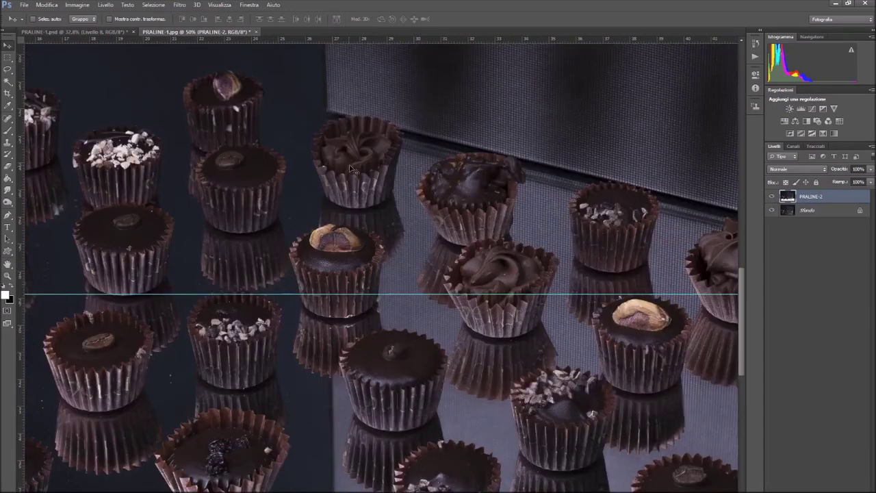
click(770, 197)
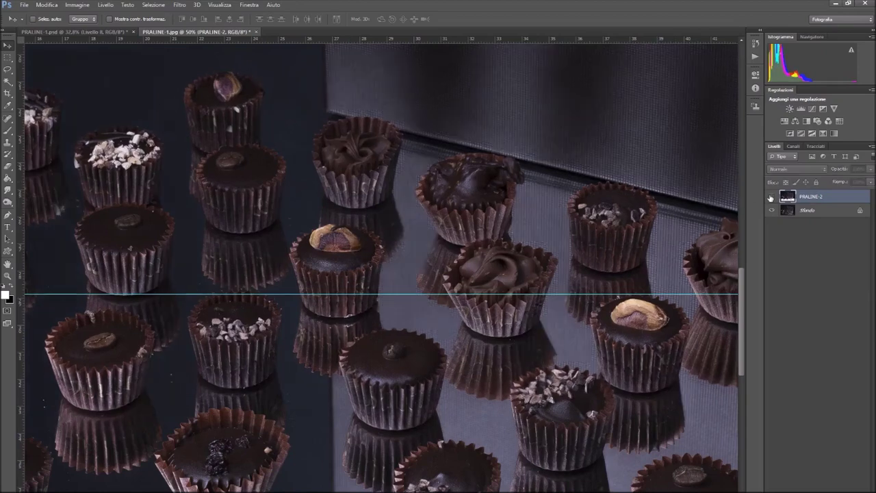
click(772, 198)
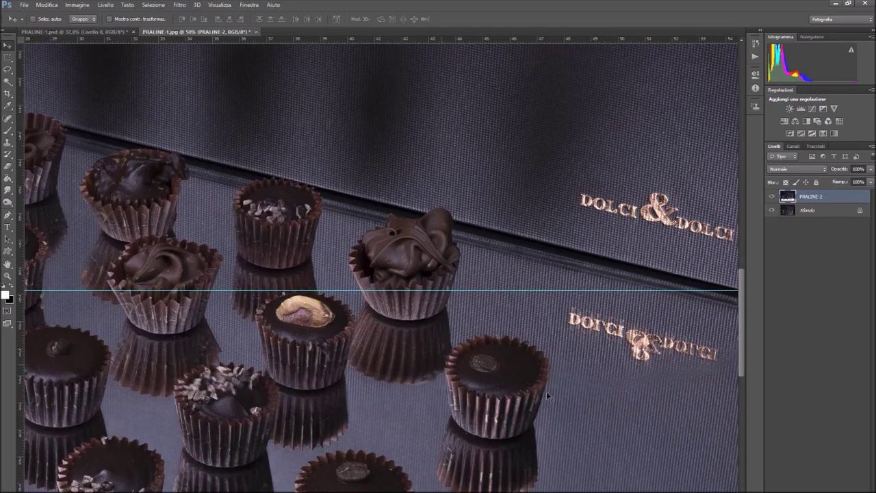
Step: Pan and zoom PRALINE-1.jpg to inspect the DOLCI logo and pralines beside the box
mouse_move(603, 349)
mouse_down()
mouse_move(463, 316)
mouse_move(539, 338)
mouse_up()
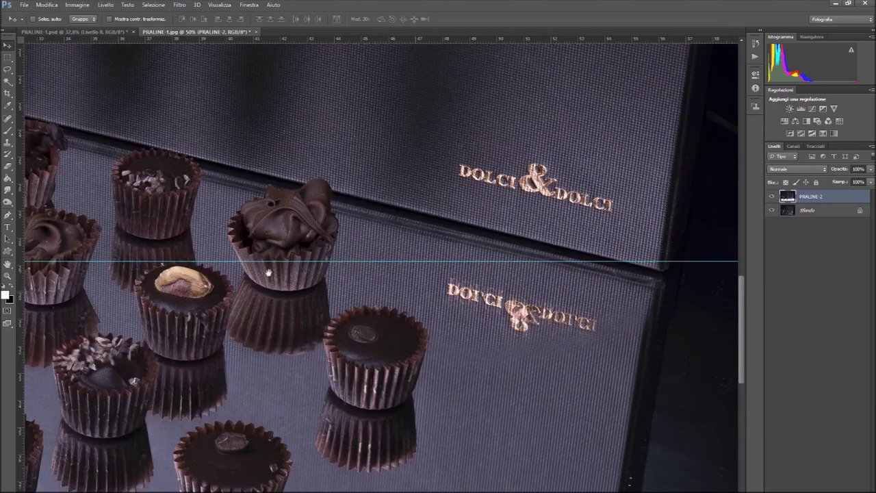
mouse_move(188, 260)
mouse_down()
mouse_move(267, 261)
mouse_move(387, 278)
mouse_up()
mouse_move(294, 261)
mouse_down()
mouse_move(375, 284)
mouse_move(410, 281)
mouse_up()
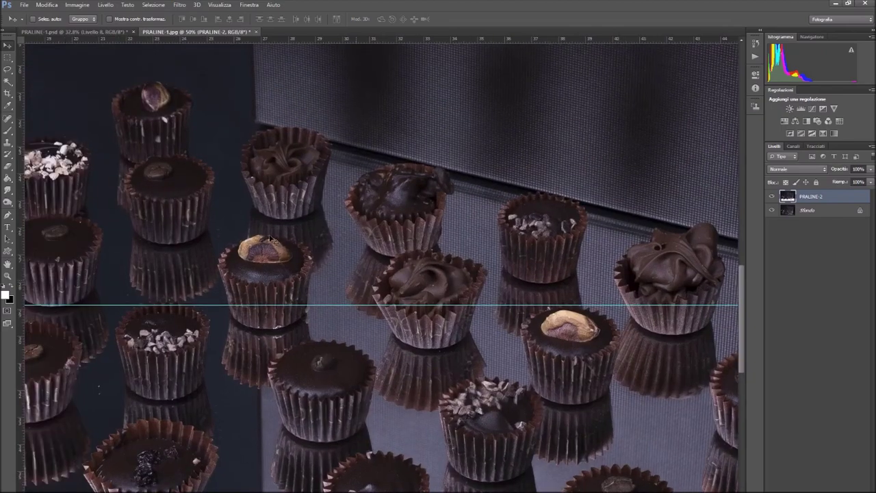
key(z)
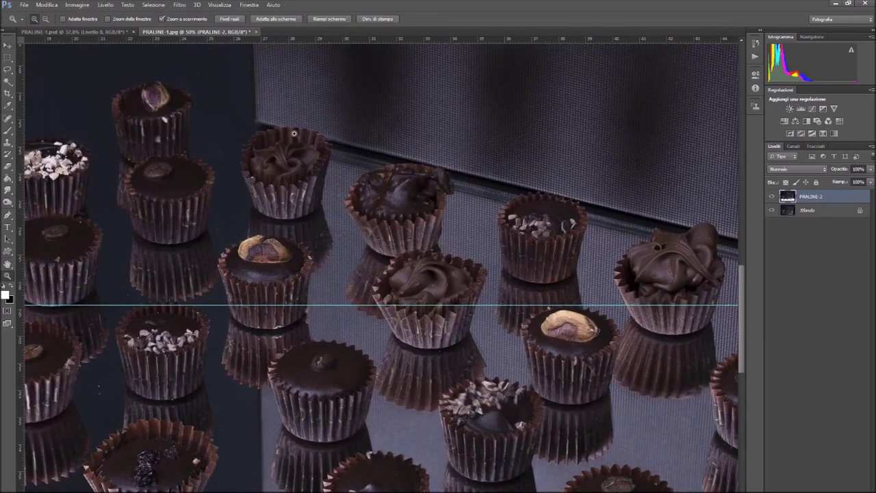
key(ctrl+0)
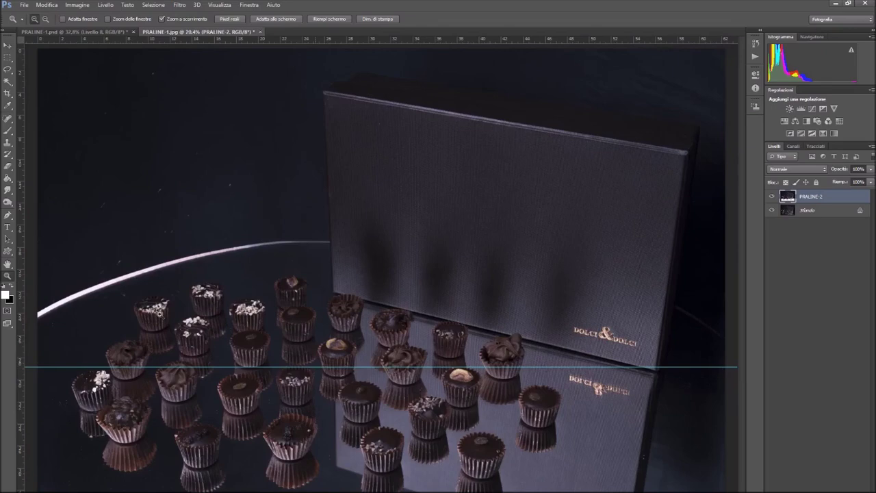
drag(269, 324, 334, 248)
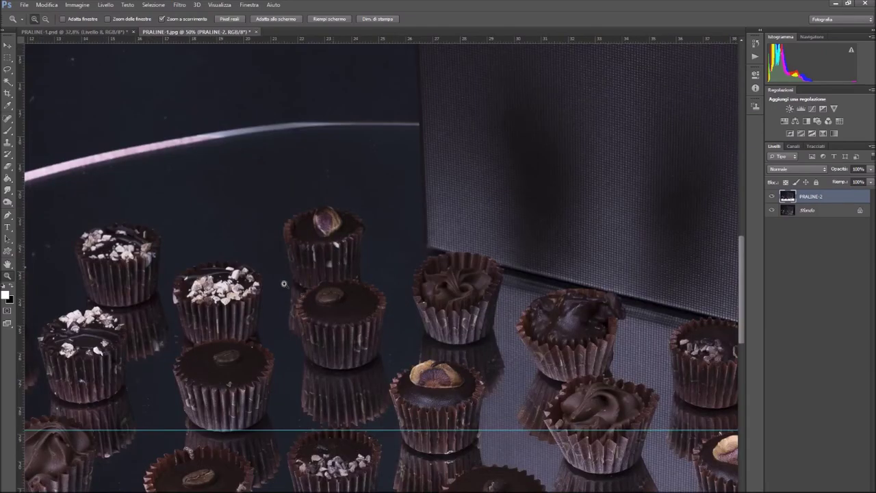
click(282, 292)
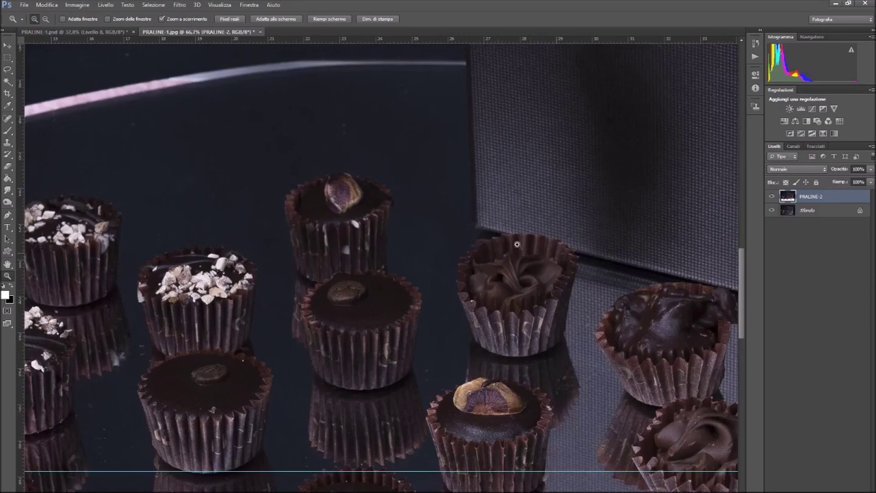
Step: Swap foreground and background colours, select the Move tool, and go to PRALINE-1.psd
key(x)
key(v)
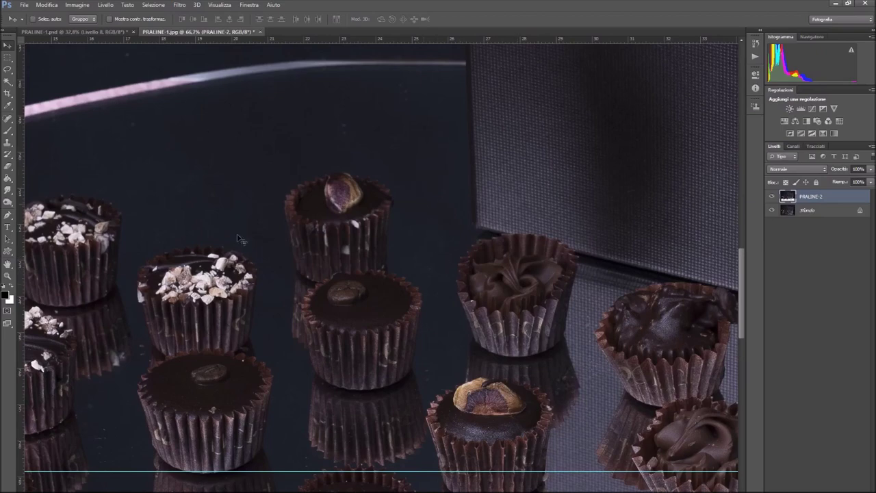
key(ctrl+Tab)
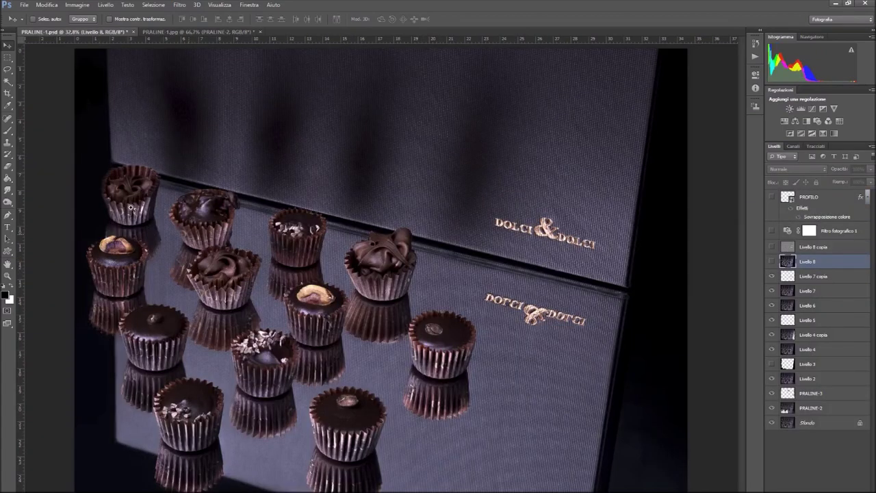
Step: Inspect the sharpened pralines at 100% zoom, moving across the composite
key(z)
mouse_move(125, 202)
mouse_down()
mouse_move(251, 224)
mouse_move(221, 198)
mouse_up()
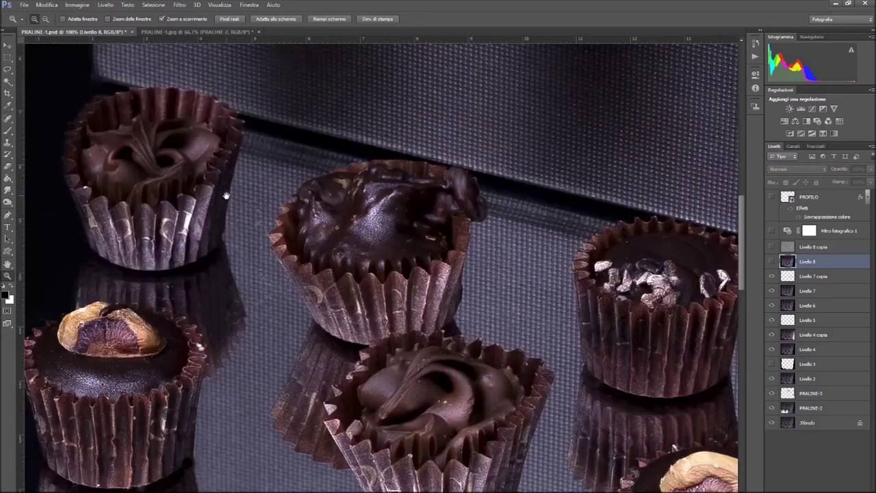
drag(245, 181, 250, 213)
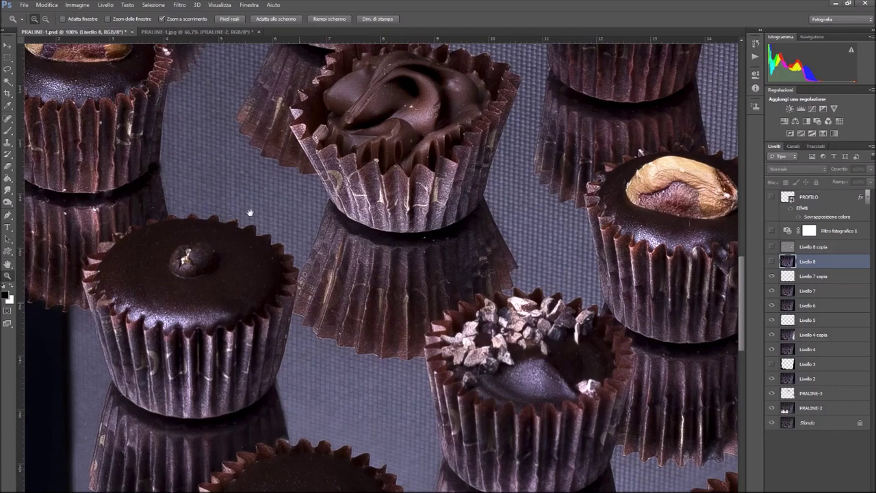
drag(345, 234, 242, 226)
mouse_move(312, 319)
mouse_down()
mouse_move(246, 248)
mouse_move(421, 243)
mouse_up()
mouse_move(339, 223)
mouse_down()
mouse_move(363, 264)
mouse_move(460, 213)
mouse_up()
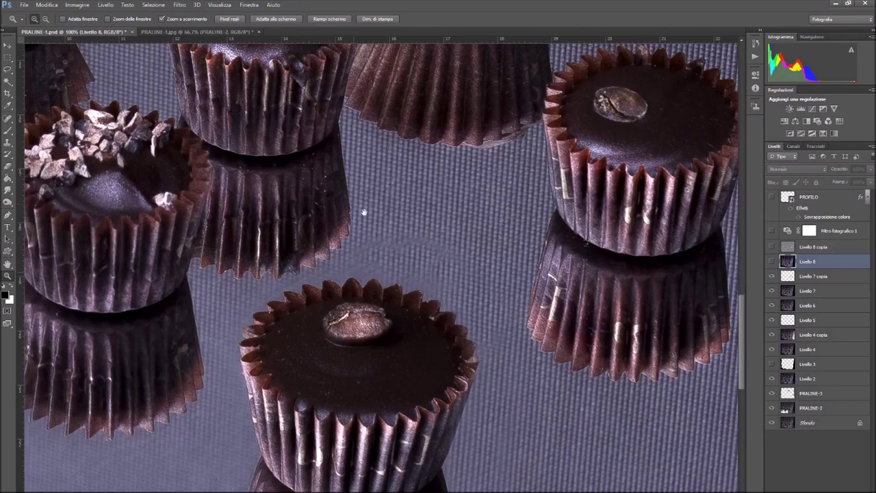
drag(498, 283, 510, 225)
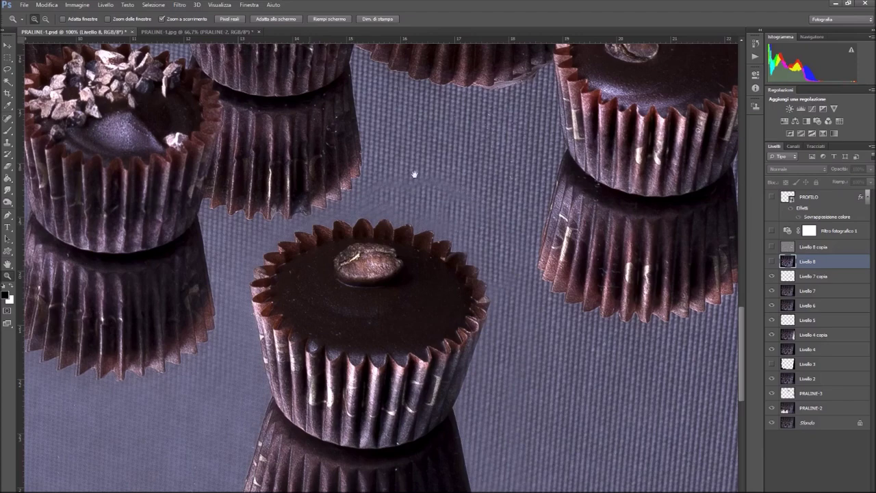
drag(452, 235, 489, 296)
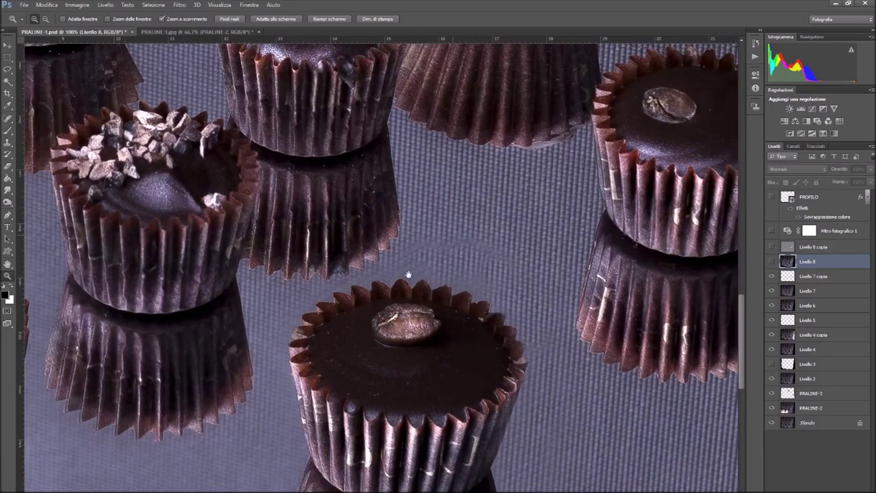
Step: Scroll further across the image, then fit the composite on screen and zoom out to 25%
scroll(415, 244, up, 5)
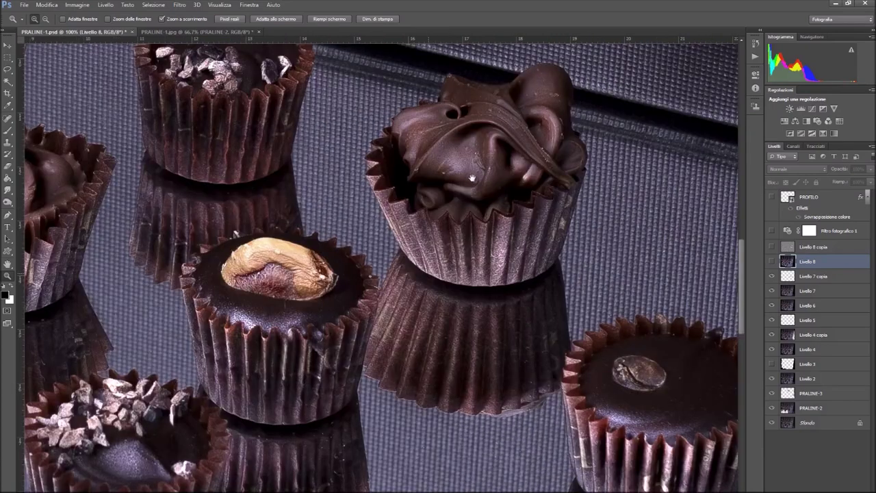
scroll(400, 282, up, 2)
scroll(400, 283, right, 2)
scroll(459, 241, right, 3)
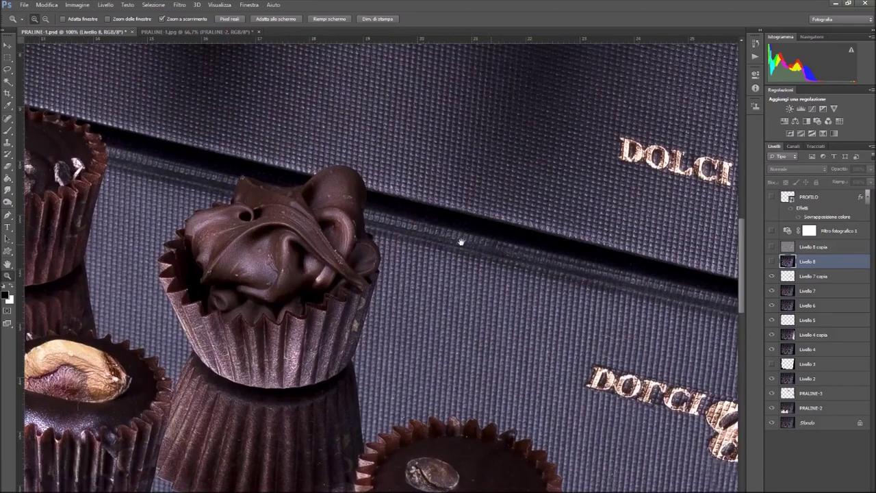
scroll(374, 262, right, 2)
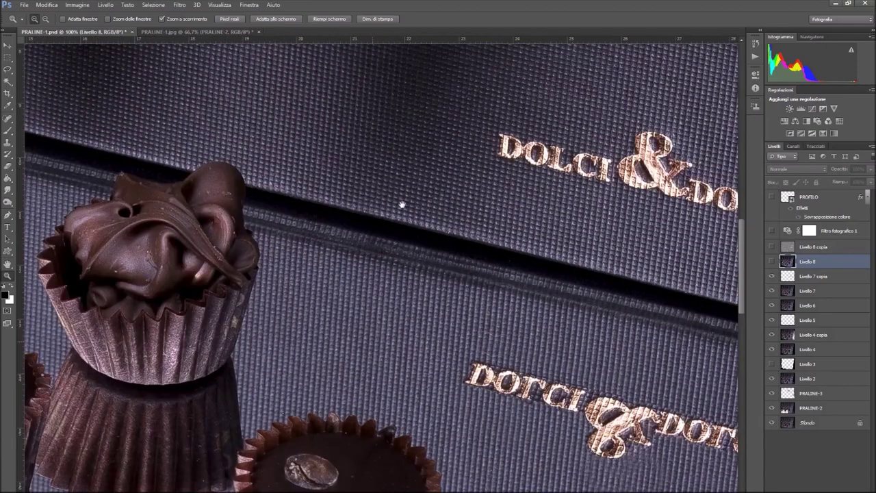
scroll(355, 220, down, 5)
click(260, 21)
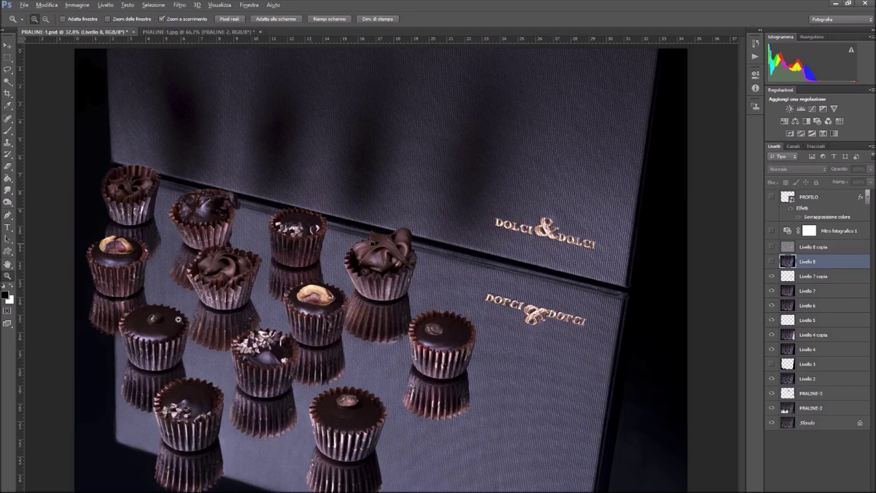
alt+click(206, 49)
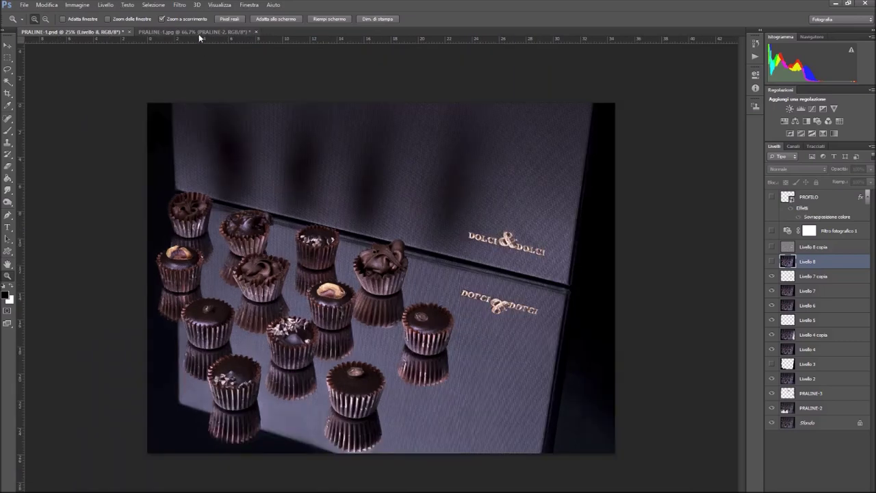
Step: Close PRALINE-1.jpg without saving its changes
click(206, 32)
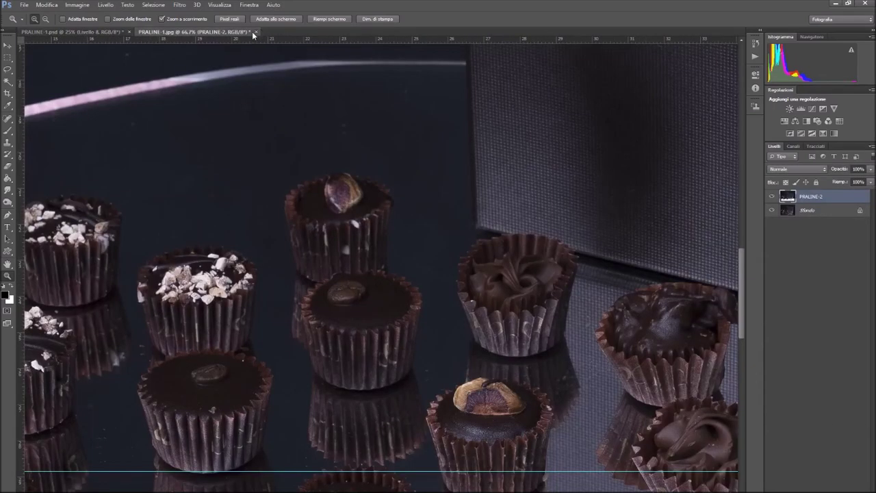
click(256, 32)
key(n)
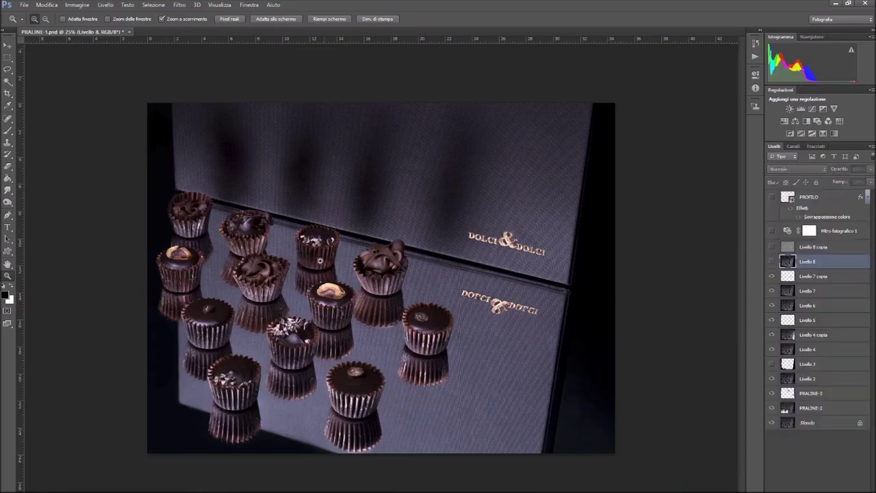
Step: Hide layers Livello 7 copia through PRALINE-3, leaving only PRALINE-2 over Sfondo
double_click(332, 292)
scroll(355, 214, down, 2)
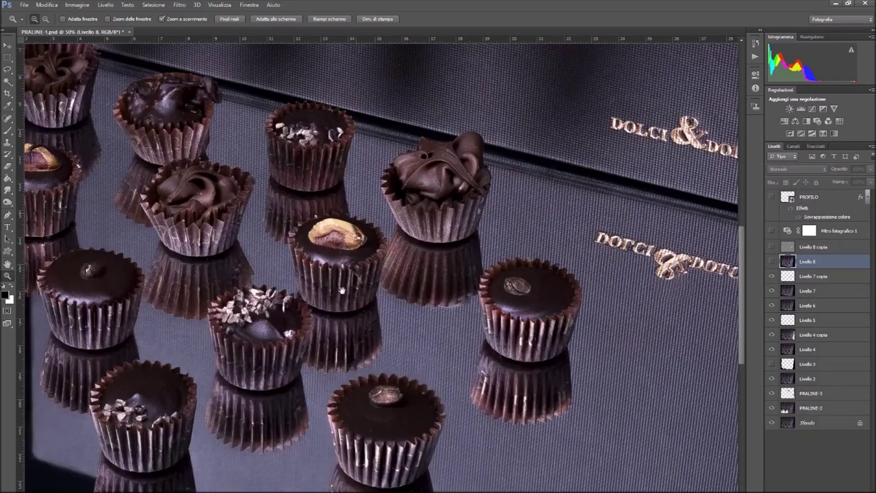
mouse_move(243, 324)
mouse_down()
mouse_move(320, 243)
mouse_move(282, 250)
mouse_up()
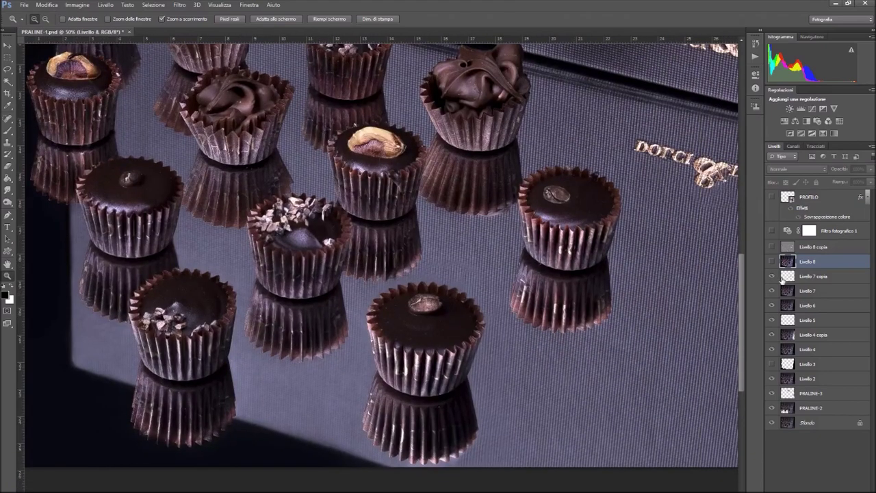
drag(772, 278, 772, 350)
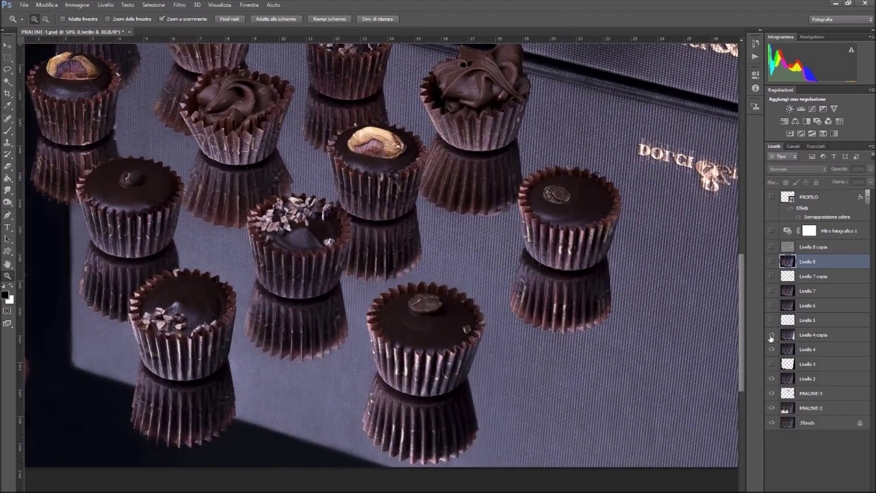
drag(771, 351, 775, 387)
click(771, 396)
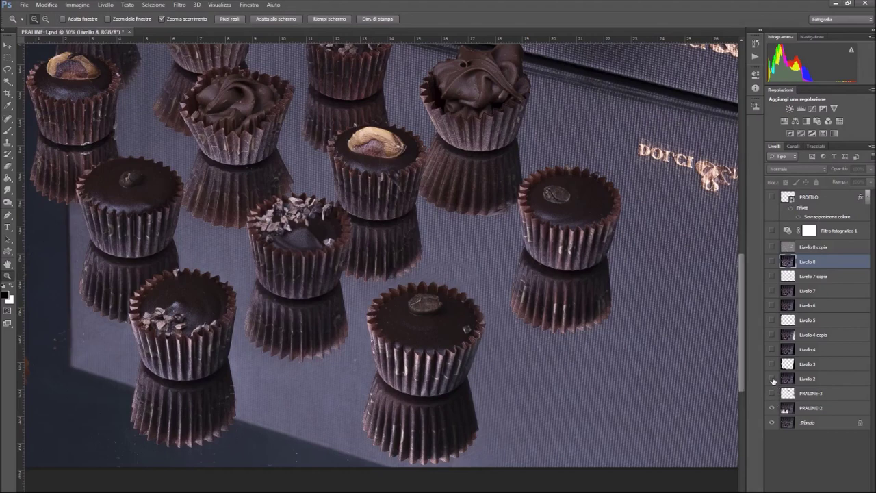
click(772, 379)
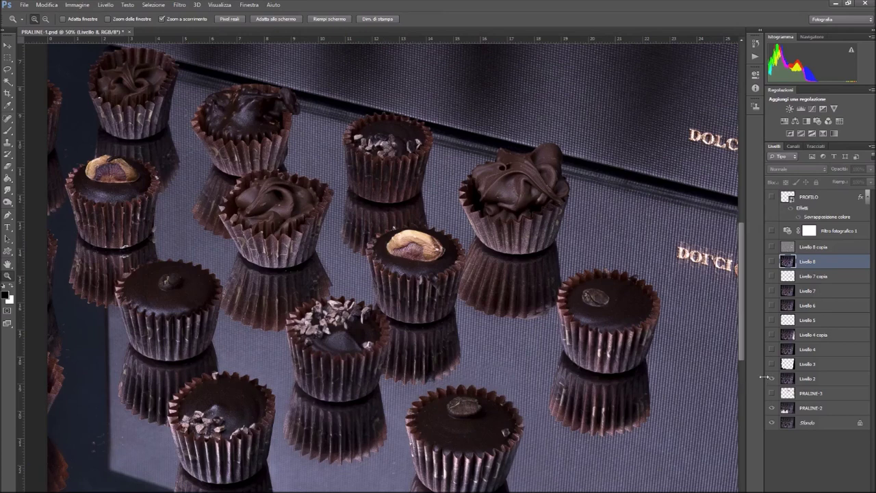
click(772, 378)
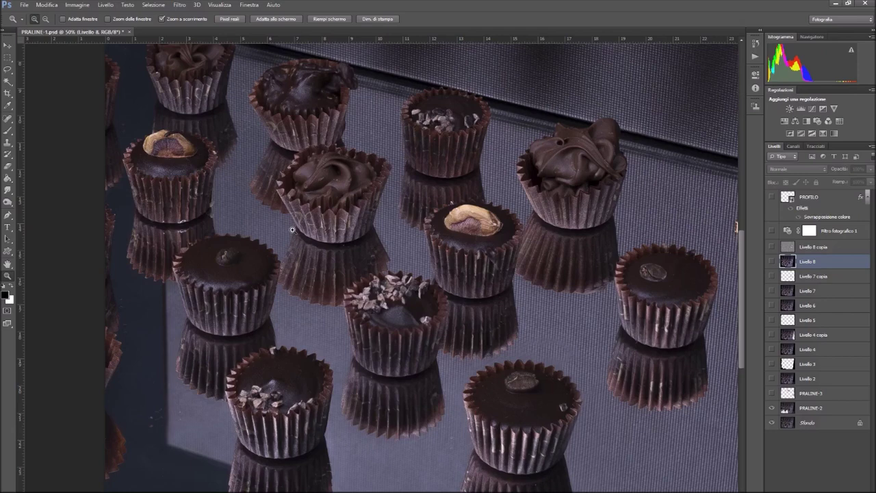
drag(293, 229, 288, 219)
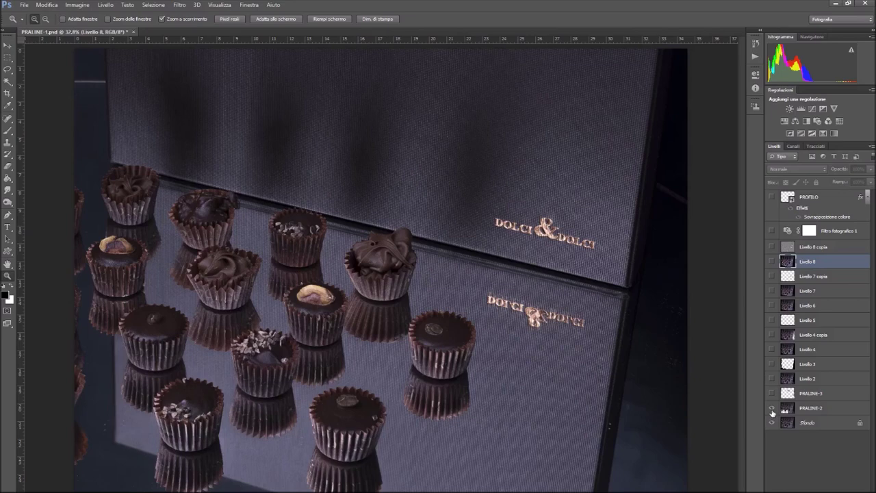
Step: Toggle PRALINE-2 and PRALINE-3 visibility to compare the composite, then zoom in on the chocolates
click(772, 409)
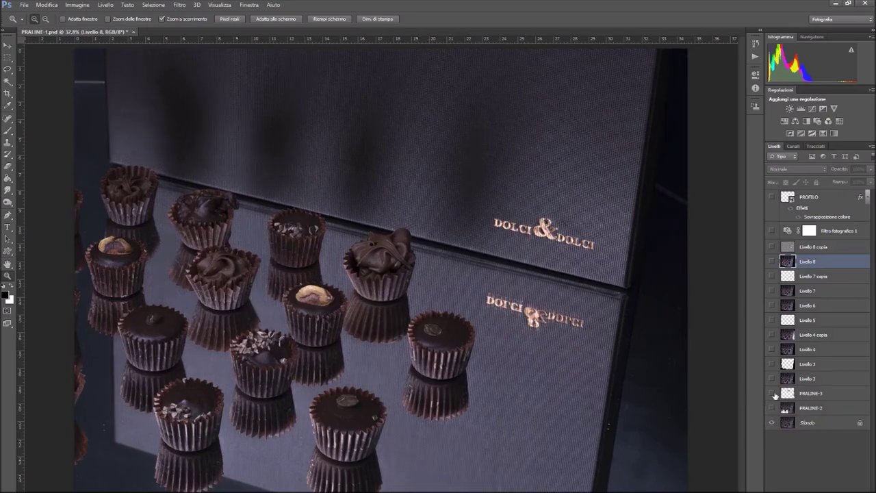
click(773, 393)
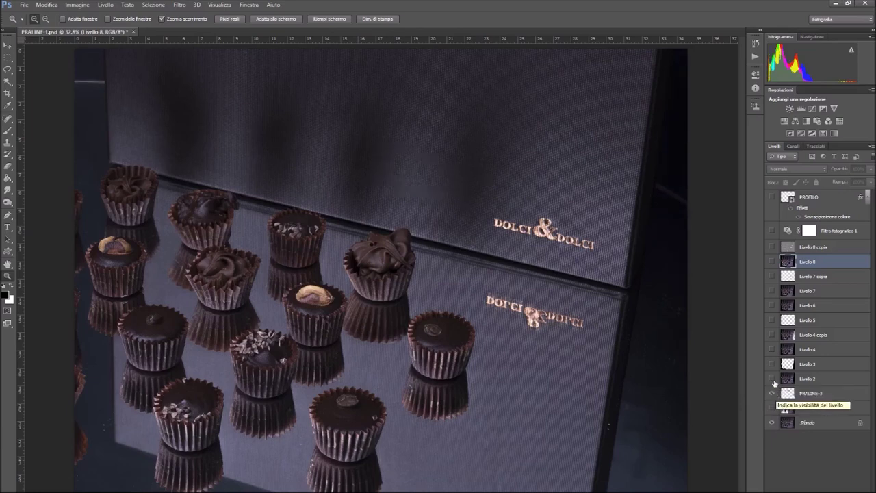
click(772, 379)
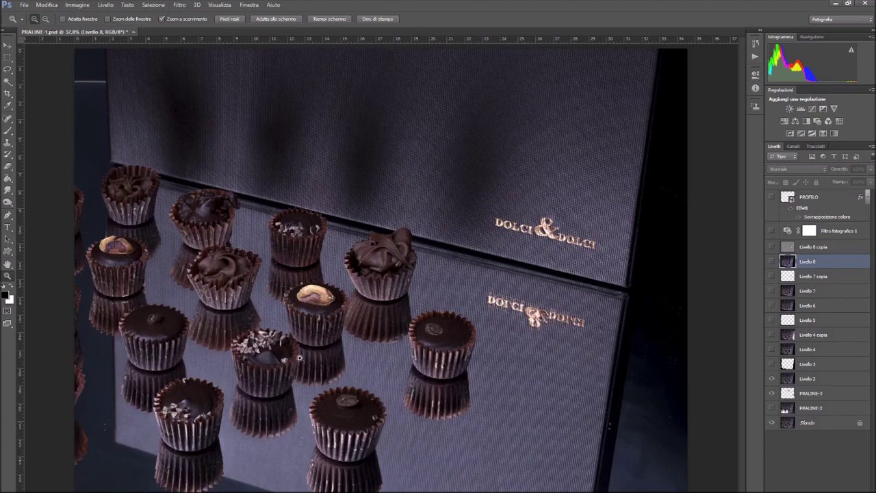
click(352, 278)
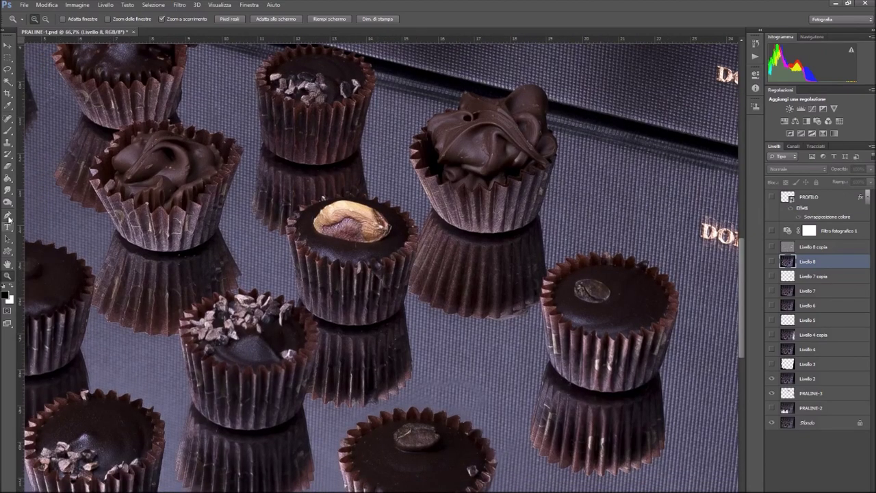
Step: Switch to the Burn tool and darken the right side of the top truffle
click(6, 203)
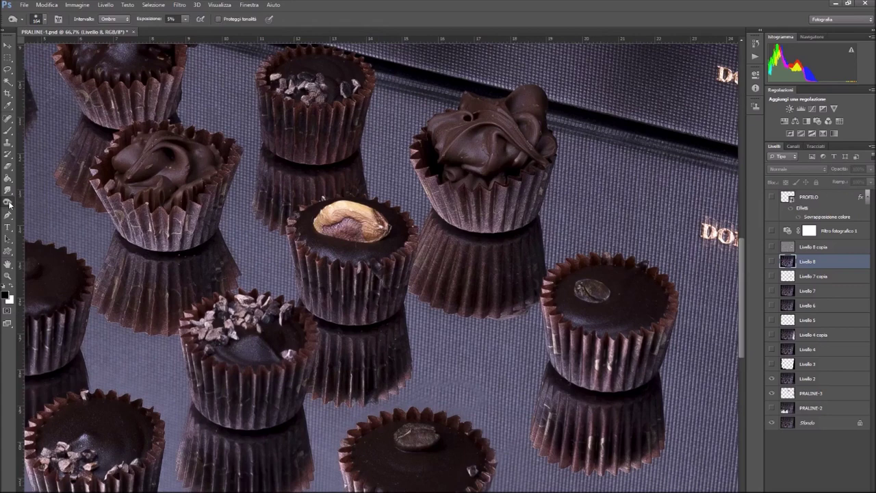
right_click(9, 203)
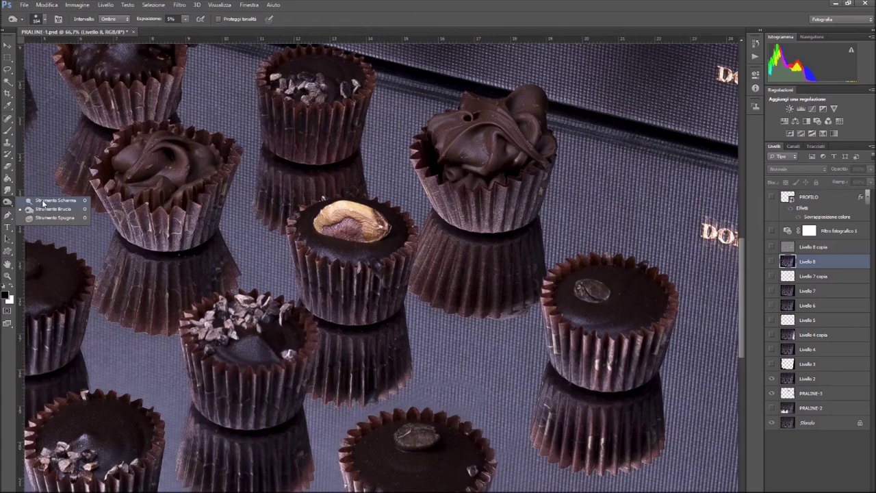
click(48, 215)
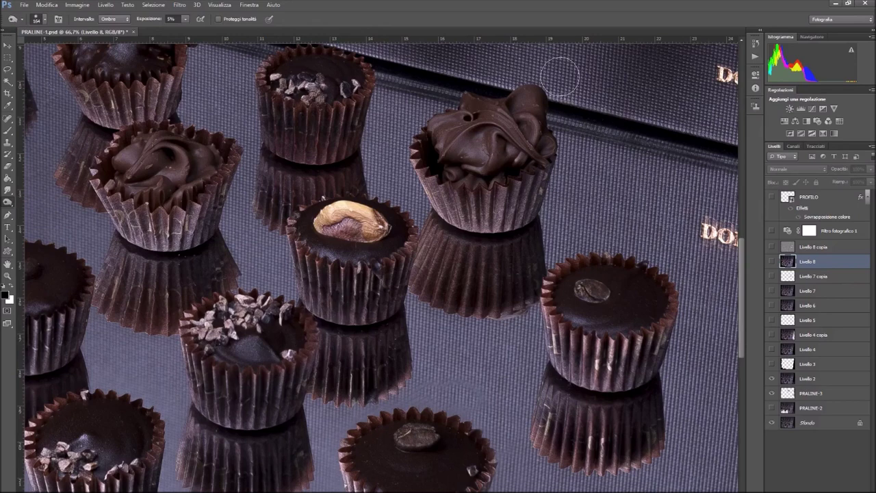
drag(491, 160, 501, 168)
Step: Set the burn brush size to 23 px
right_click(481, 154)
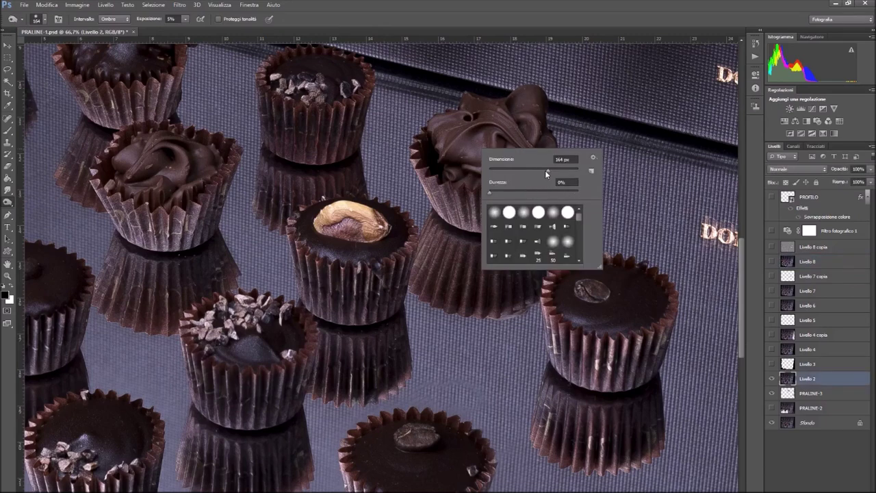
drag(545, 171, 542, 172)
click(499, 170)
drag(497, 171, 499, 170)
click(521, 126)
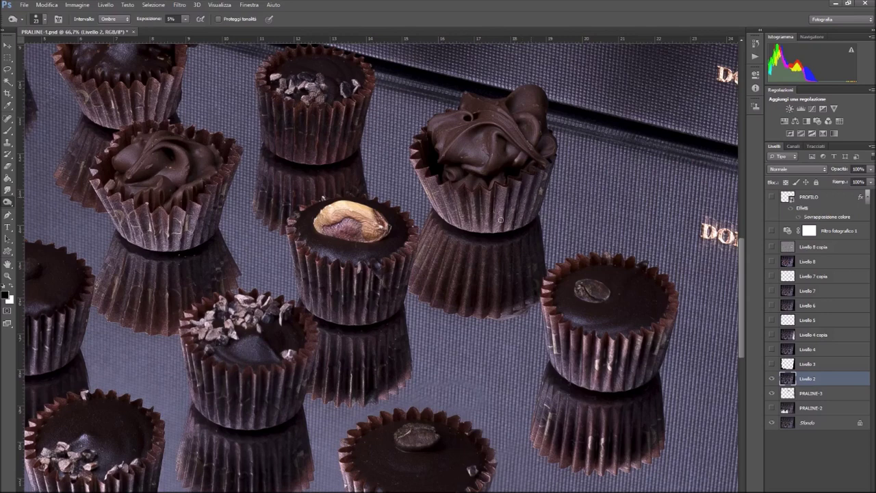
Step: Set the burn brush to 20 px and raise its hardness to 49%
right_click(461, 192)
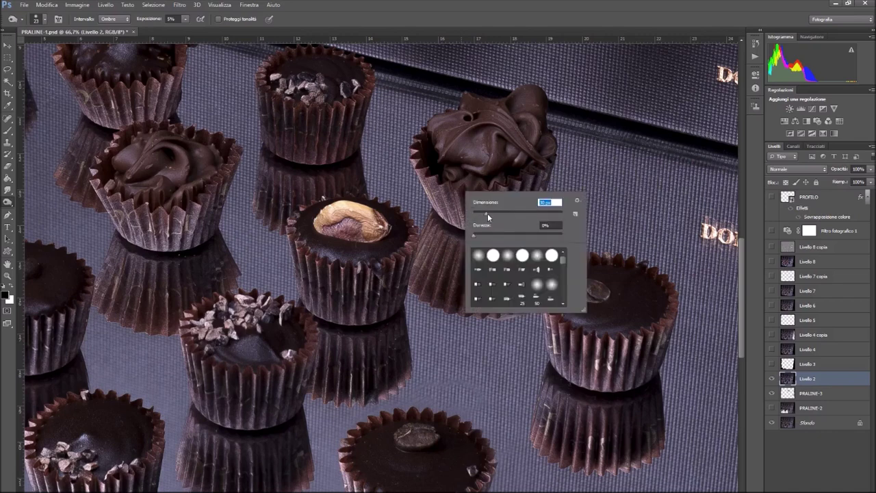
key(Return)
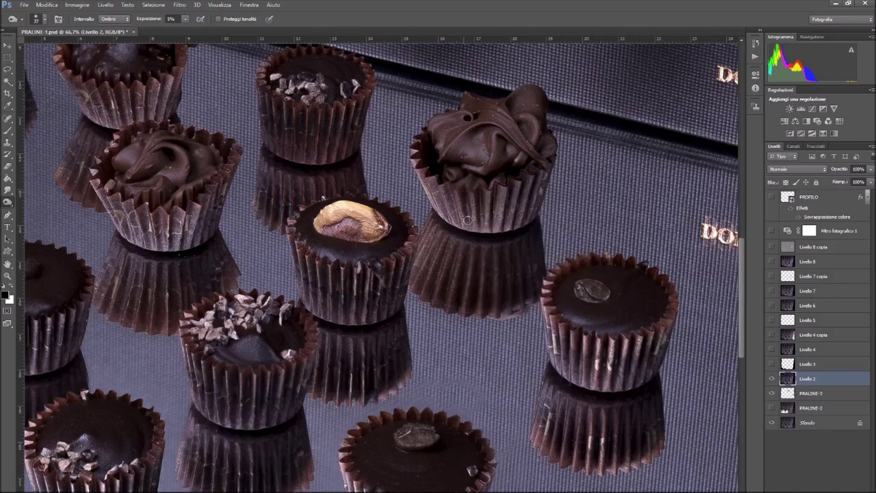
right_click(493, 165)
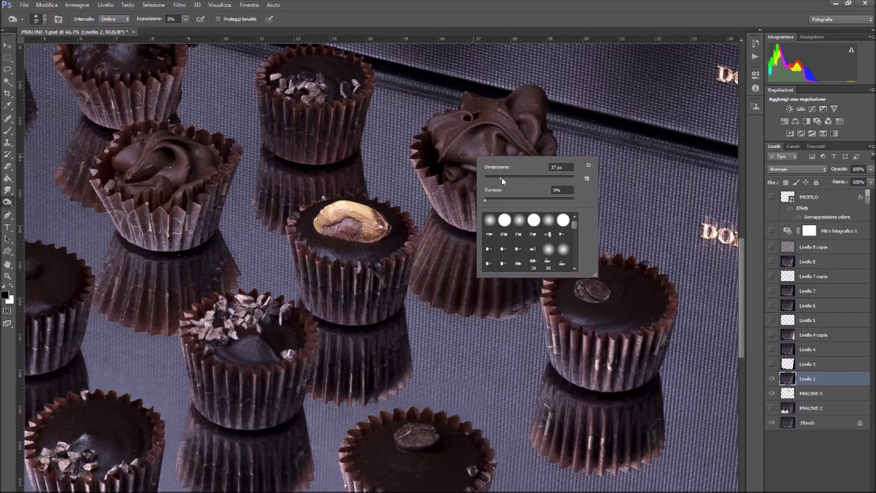
click(493, 179)
drag(488, 203, 494, 204)
click(482, 113)
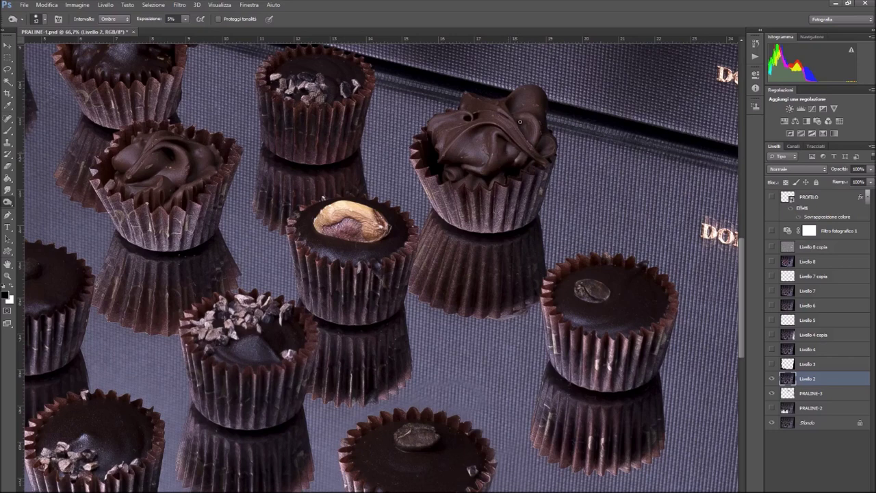
Step: Burn the top chocolate's shadows with a 33 px brush, then shrink the brush to a small size
right_click(520, 144)
drag(530, 151, 536, 151)
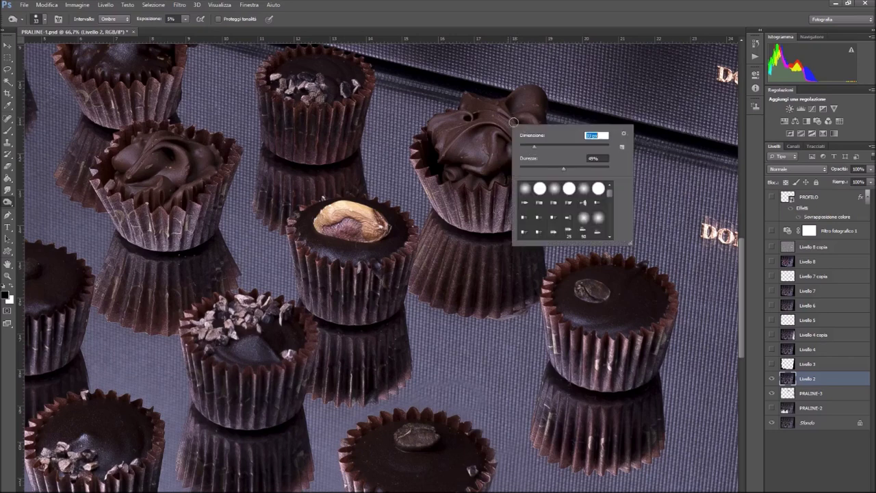
key(Return)
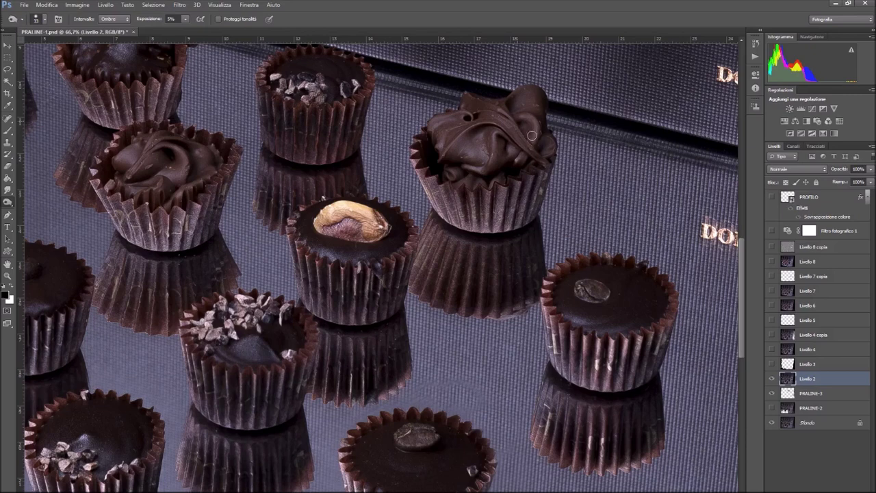
mouse_move(484, 111)
mouse_down()
mouse_move(511, 101)
mouse_move(510, 118)
mouse_move(529, 89)
mouse_move(516, 101)
mouse_up()
right_click(482, 217)
click(477, 221)
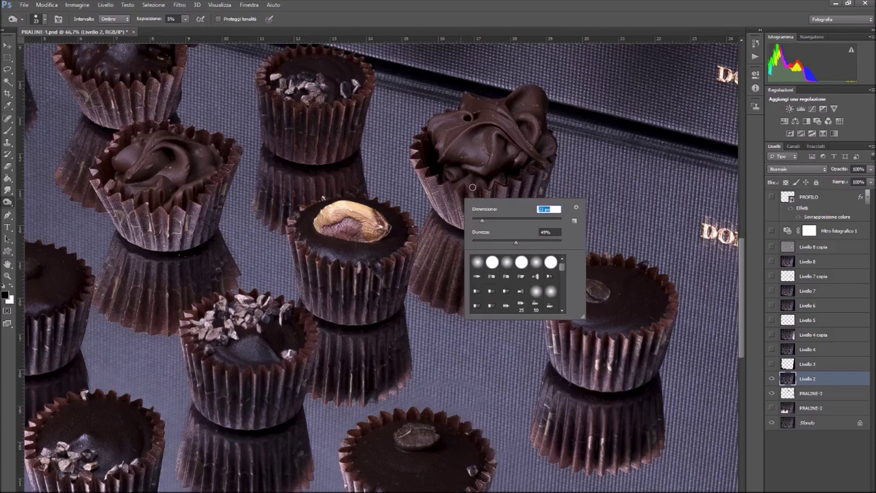
key(Return)
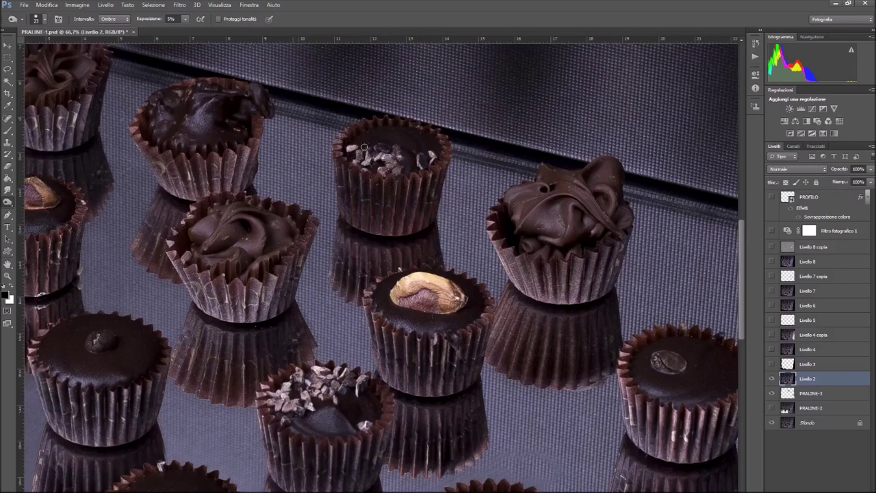
Step: Set the brush to 31 px and burn the top-centre praline's wrapper and its reflection
right_click(356, 156)
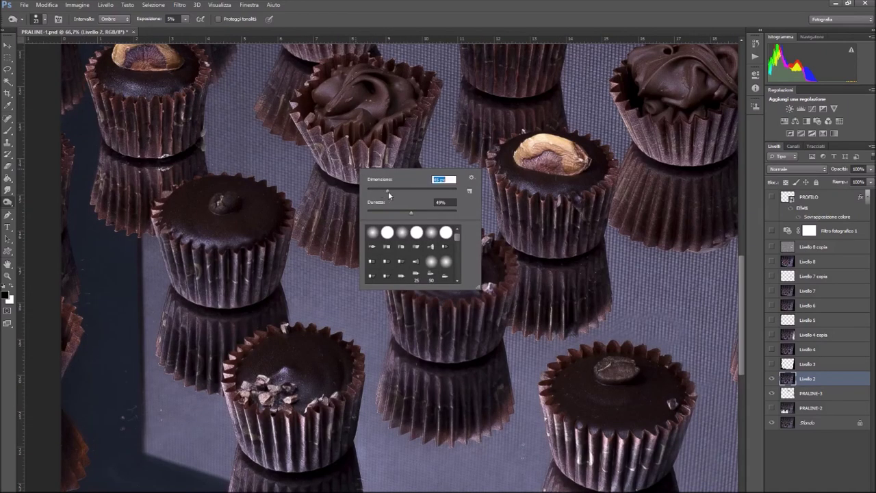
drag(379, 192, 373, 191)
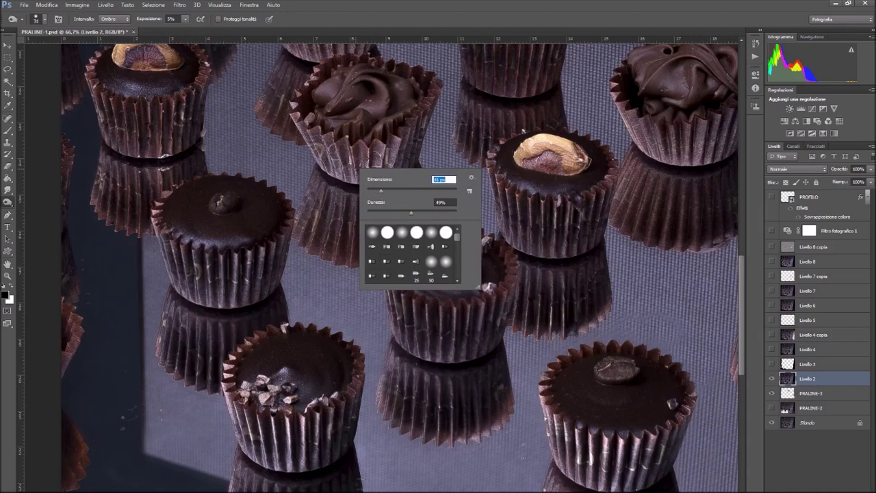
click(360, 152)
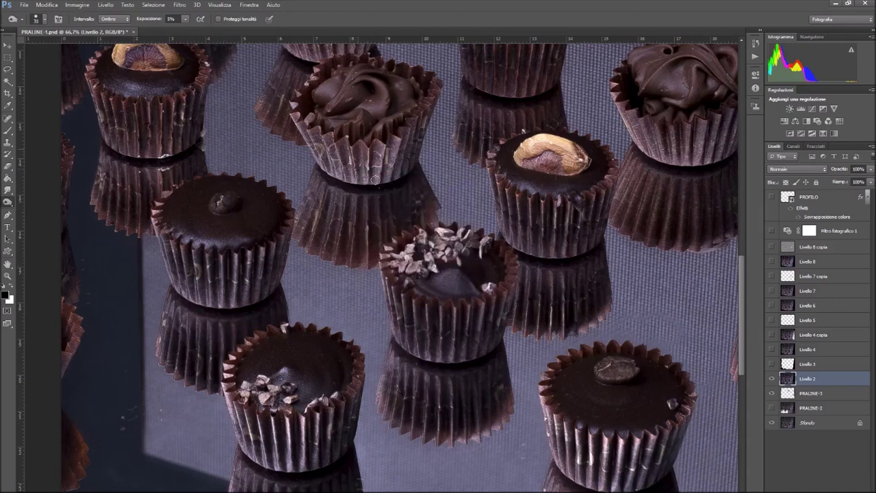
drag(373, 168, 384, 175)
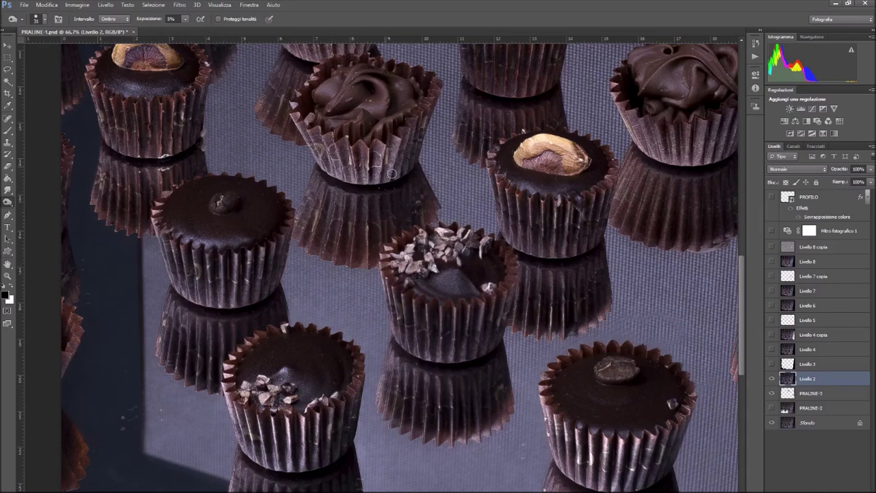
mouse_move(361, 167)
mouse_down()
mouse_move(386, 165)
mouse_move(322, 163)
mouse_move(329, 170)
mouse_up()
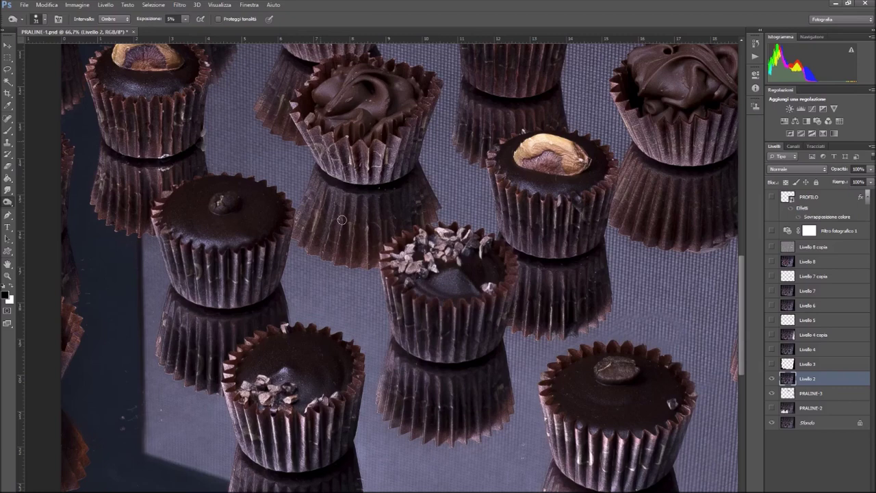
mouse_move(342, 238)
mouse_down()
mouse_move(360, 210)
mouse_move(333, 216)
mouse_move(338, 199)
mouse_move(321, 226)
mouse_move(324, 204)
mouse_move(316, 213)
mouse_move(306, 240)
mouse_move(320, 189)
mouse_move(311, 134)
mouse_move(301, 164)
mouse_move(328, 177)
mouse_move(364, 152)
mouse_up()
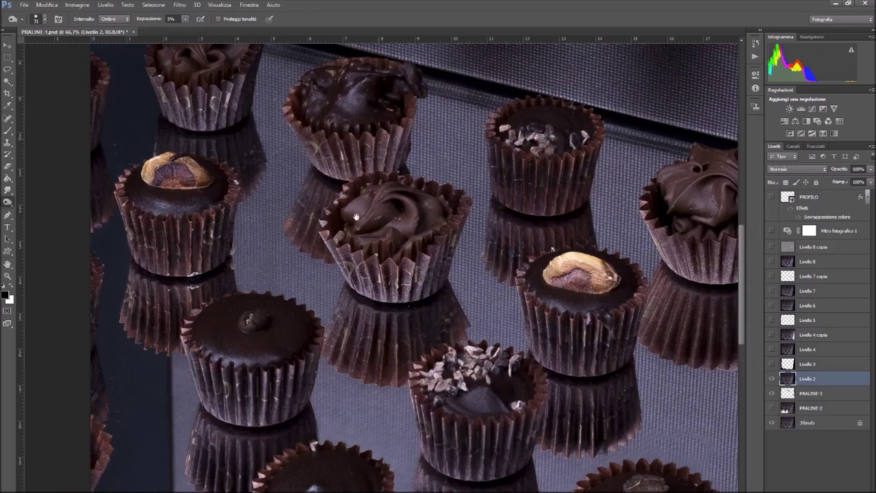
Step: Burn a strip of the neighbouring cup wrapper
right_click(317, 131)
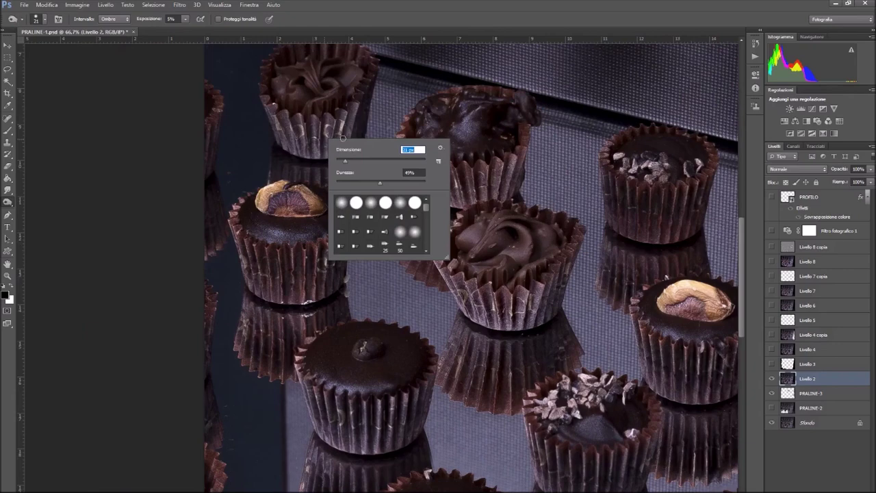
click(304, 152)
drag(296, 126, 302, 167)
key(z)
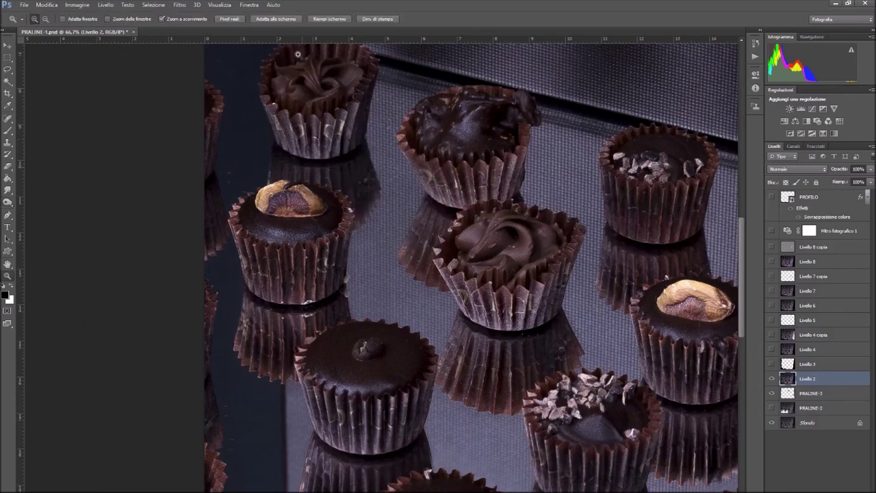
click(266, 20)
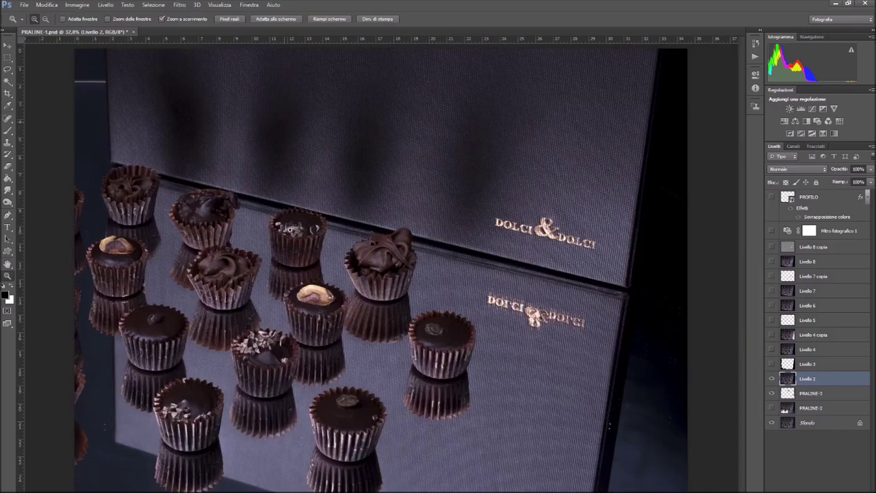
click(361, 304)
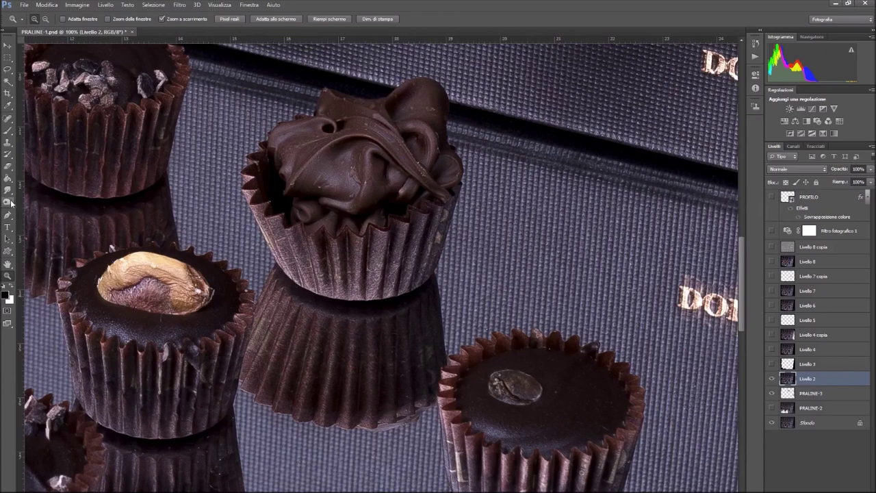
click(8, 203)
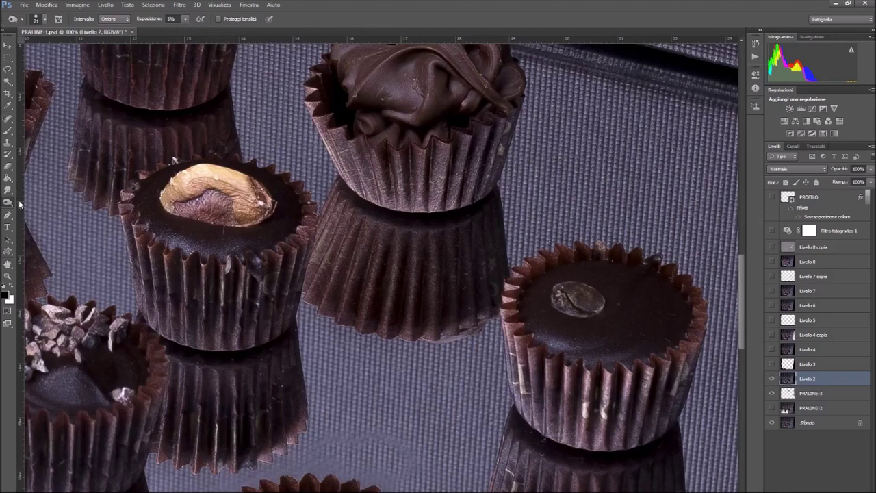
Step: Switch to the Dodge tool with exposure set to 33%
right_click(9, 205)
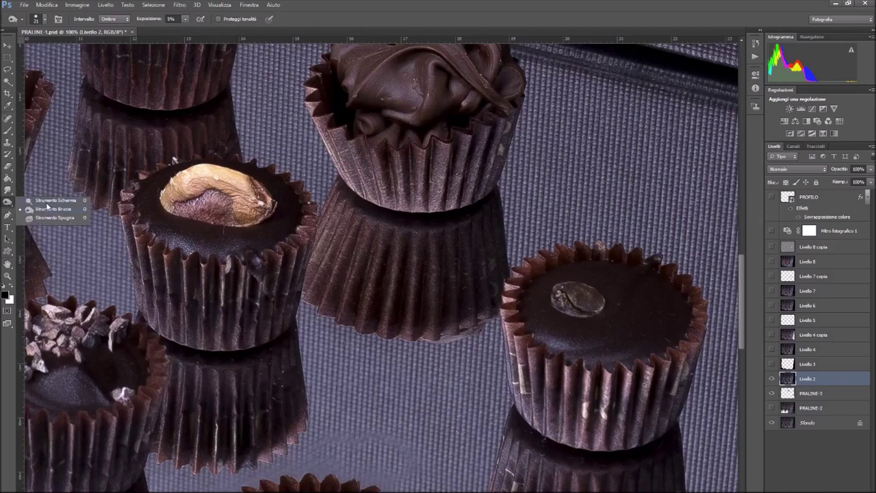
click(55, 200)
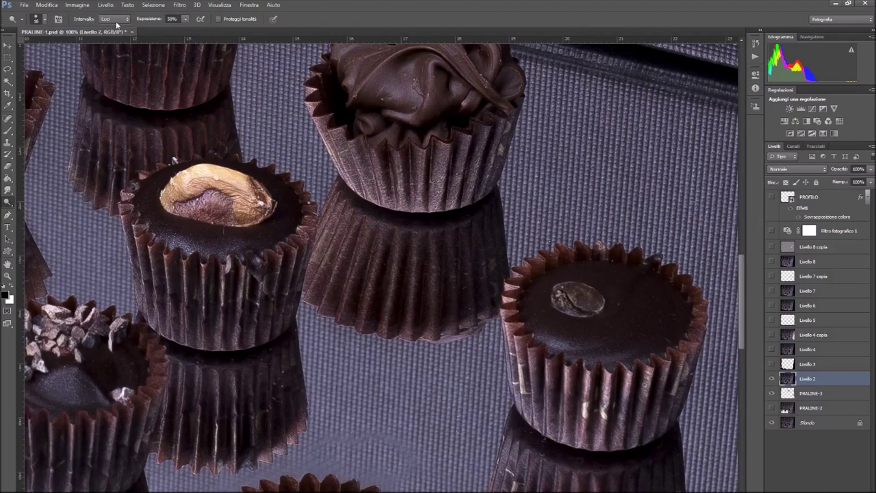
click(185, 20)
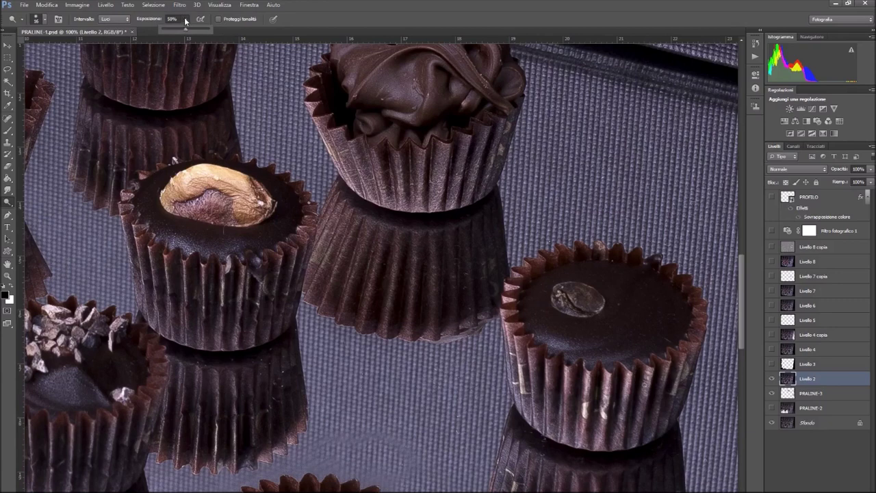
click(172, 30)
drag(178, 31, 176, 31)
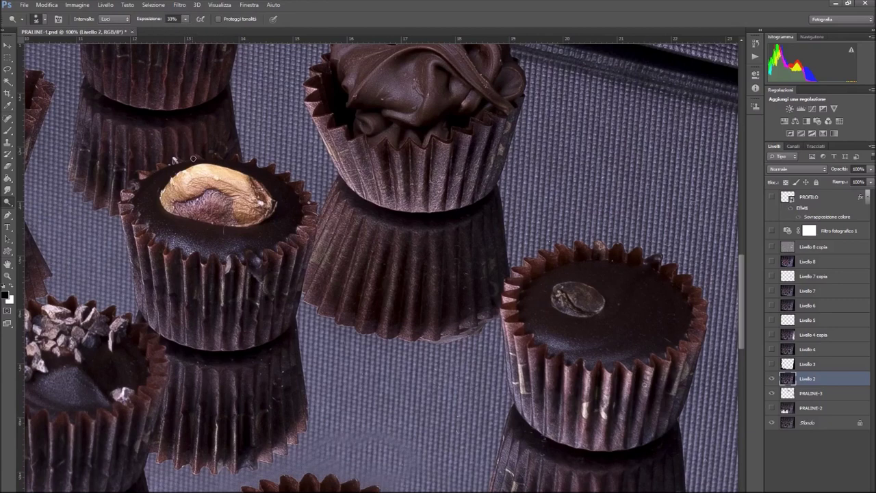
Step: With a 37 px brush, lighten the swirled praline near the box and a dark chocolate fragment
drag(243, 306, 268, 459)
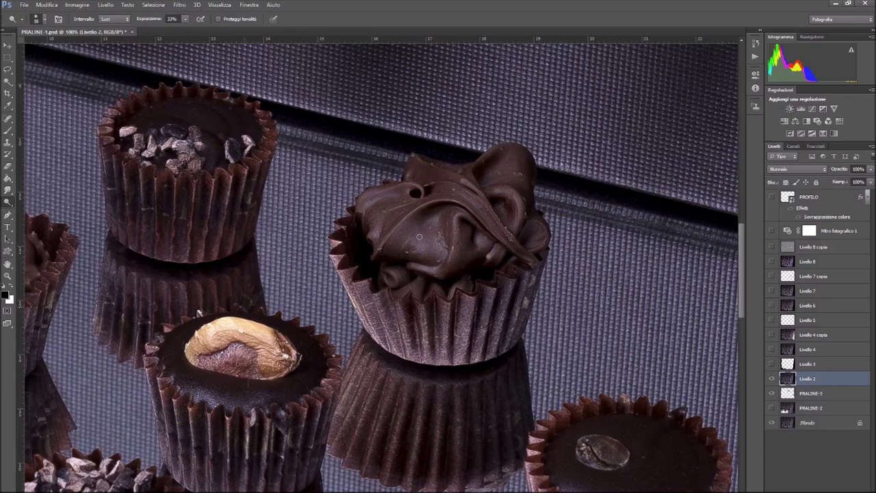
right_click(422, 233)
drag(444, 261, 450, 258)
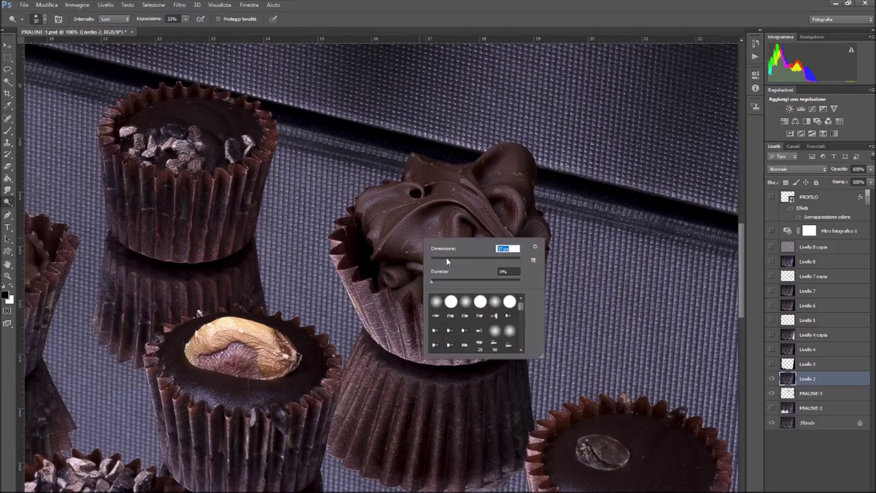
click(494, 196)
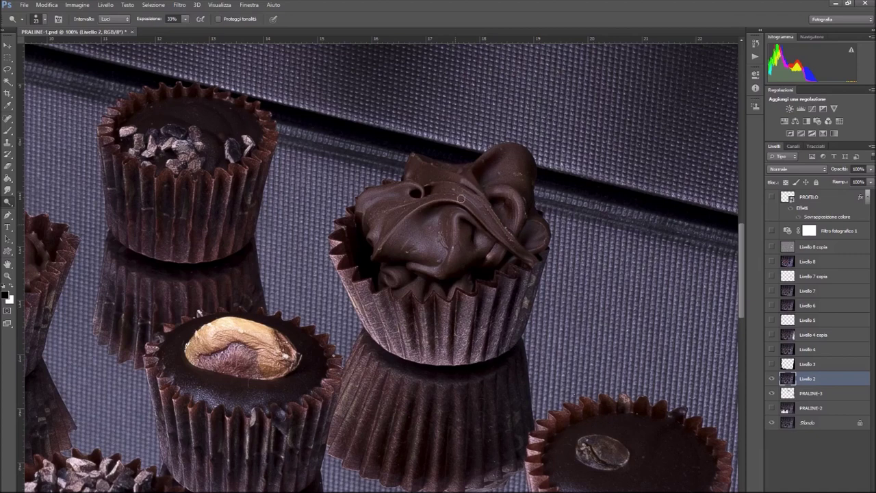
drag(498, 214, 466, 181)
key(ctrl+z)
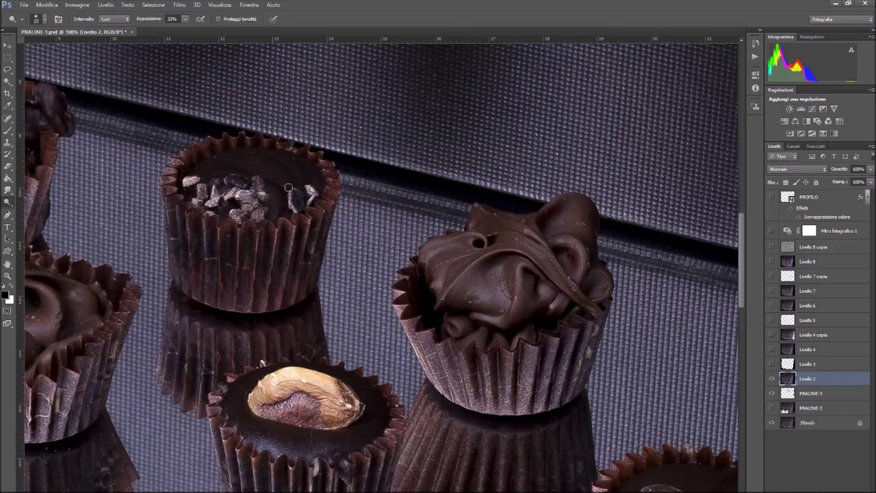
mouse_move(289, 186)
mouse_down()
mouse_move(291, 197)
mouse_move(306, 192)
mouse_move(252, 192)
mouse_up()
Step: Toggle Livello 2 and show PRALINE-2 to compare the dodging
click(772, 379)
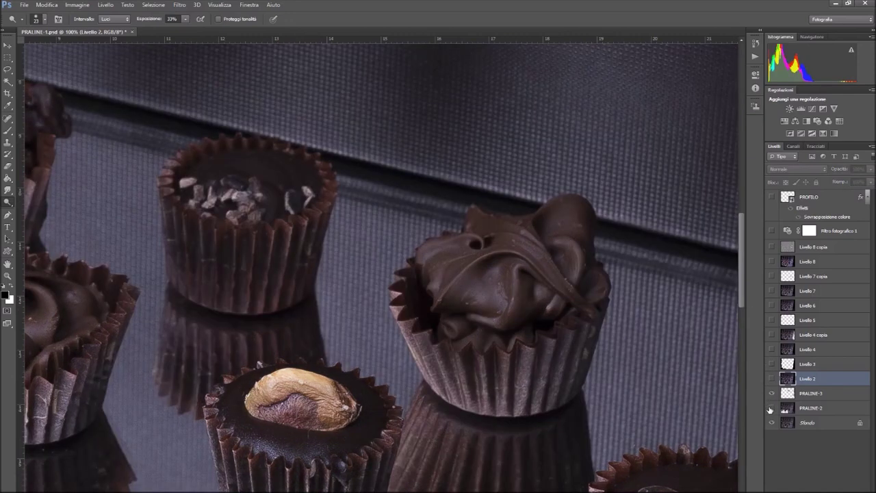
click(773, 408)
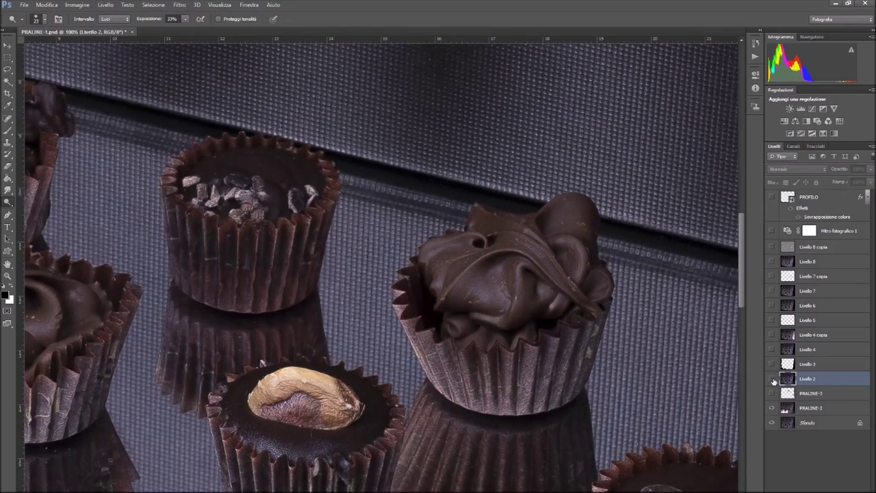
click(772, 379)
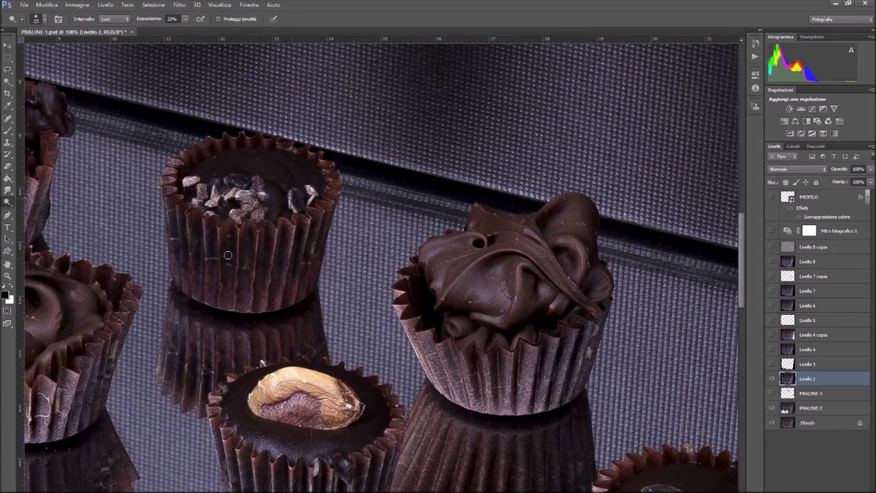
Step: Lighten the top of the upper chocolate among the left-side pralines
drag(399, 231, 567, 322)
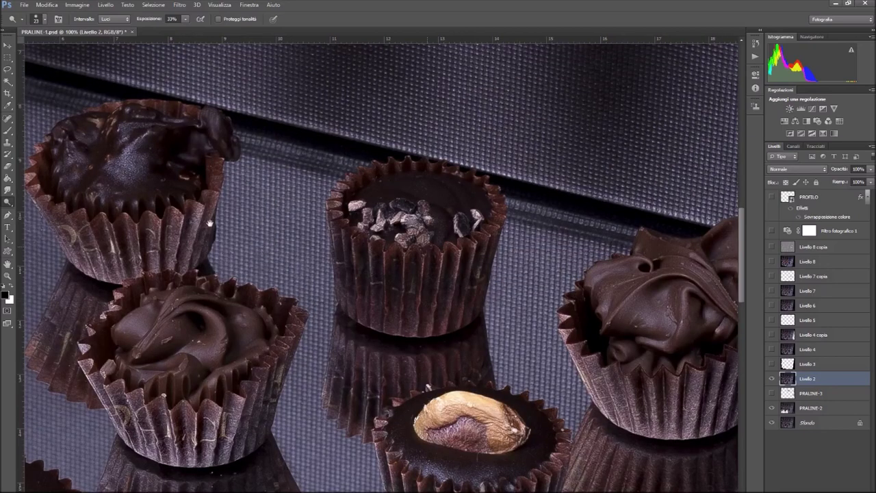
drag(111, 189, 218, 212)
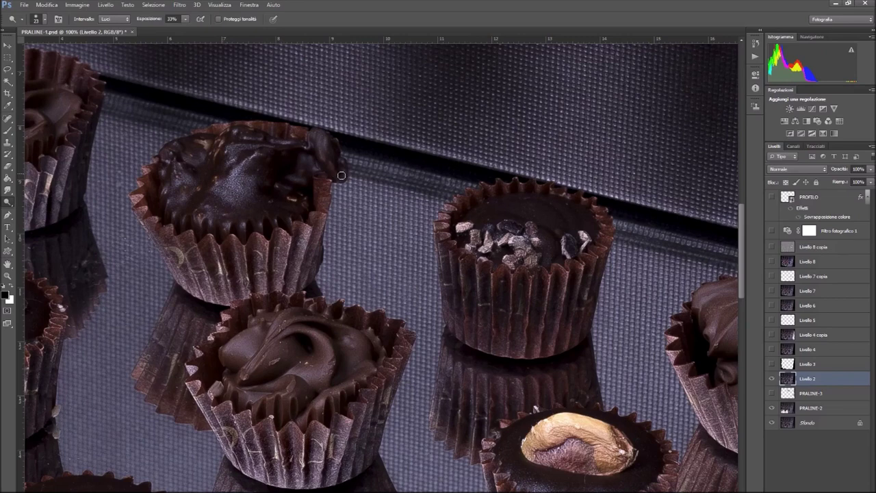
scroll(342, 199, left, 5)
right_click(349, 207)
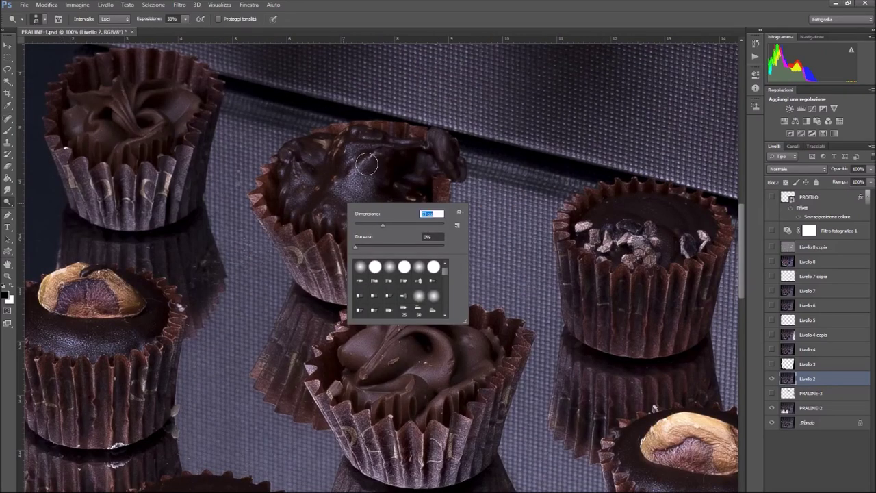
key(Return)
mouse_move(342, 186)
mouse_down()
mouse_move(432, 141)
mouse_move(429, 176)
mouse_move(355, 167)
mouse_move(338, 204)
mouse_move(351, 229)
mouse_move(294, 204)
mouse_move(316, 163)
mouse_up()
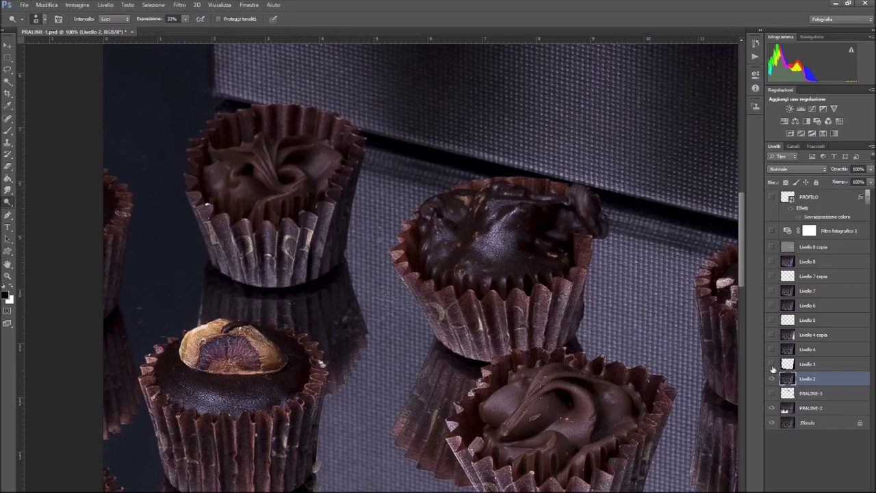
Step: Preview Livello 3 briefly, then fit the whole image in the window
click(771, 364)
click(771, 363)
key(z)
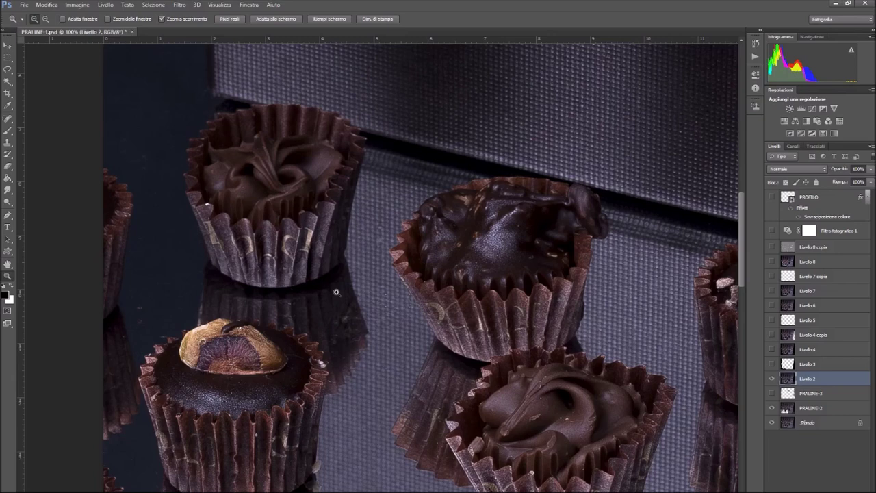
key(ctrl+0)
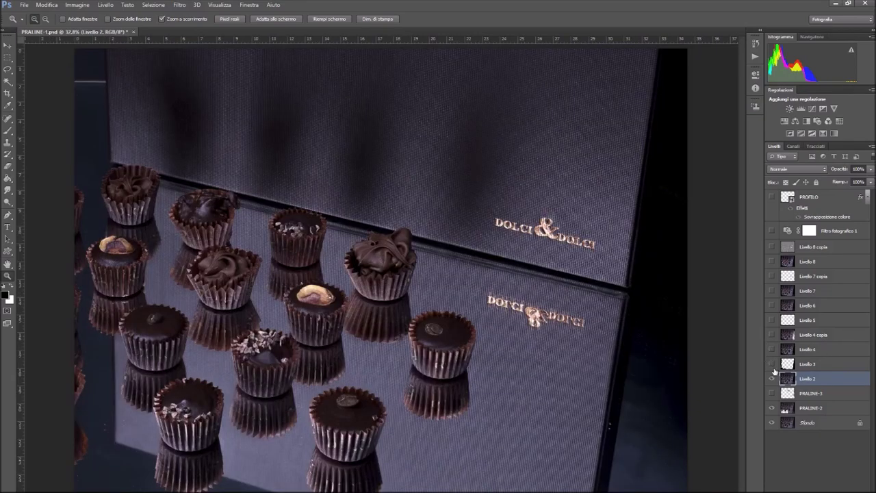
Step: Show and hide Livello 3, Livello 4 and Livello 4 copia to compare their effect
click(772, 365)
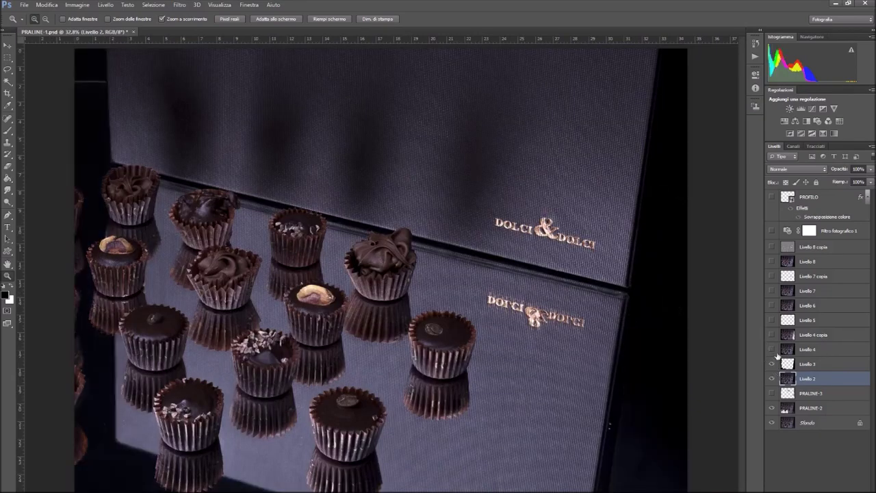
click(770, 350)
click(772, 335)
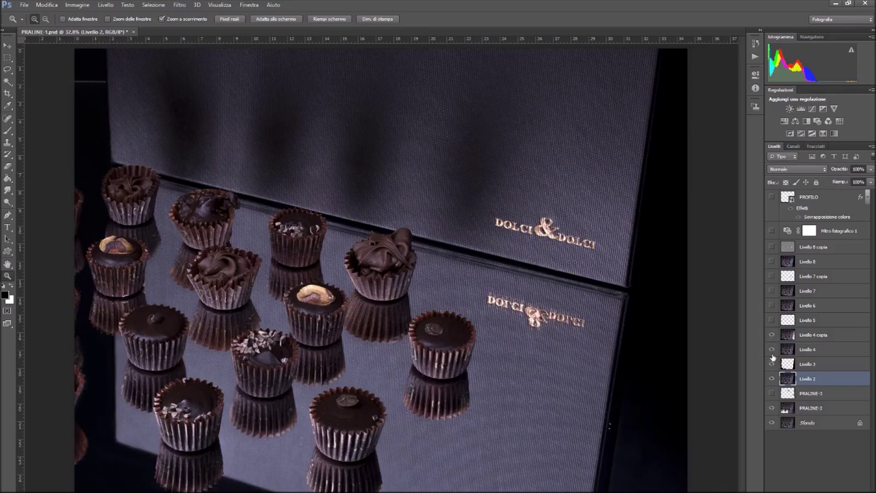
click(773, 352)
click(773, 351)
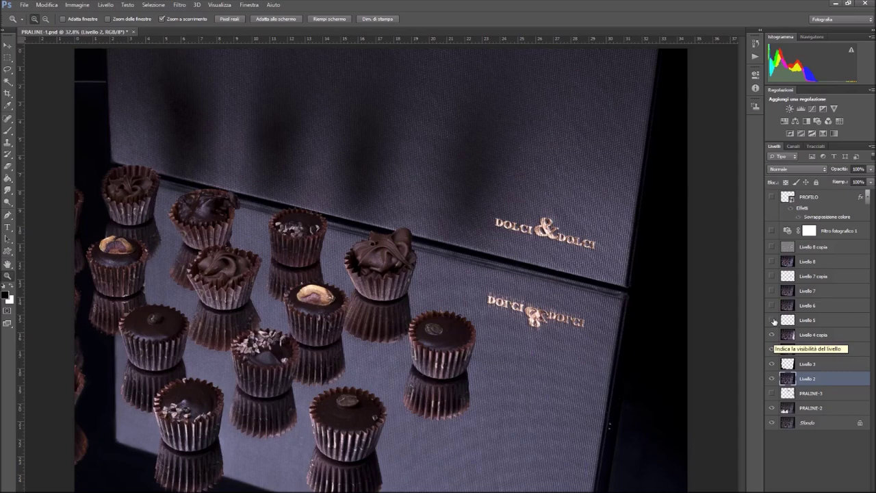
click(772, 335)
click(773, 349)
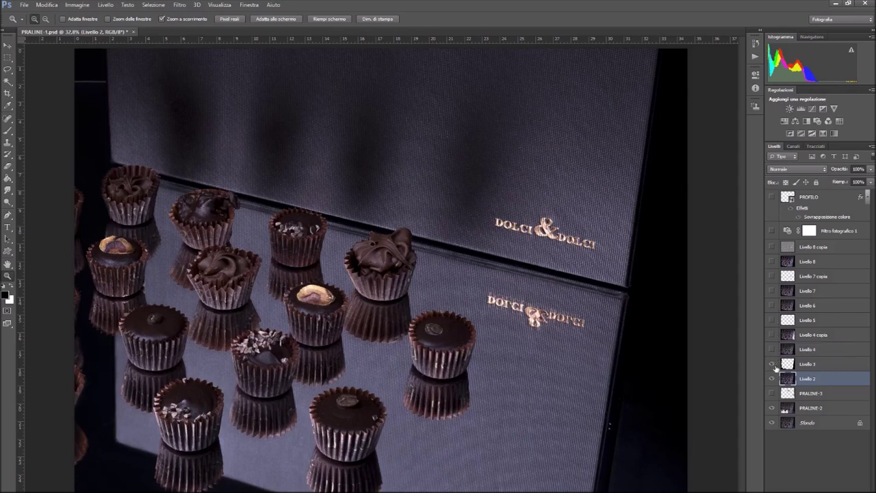
click(773, 364)
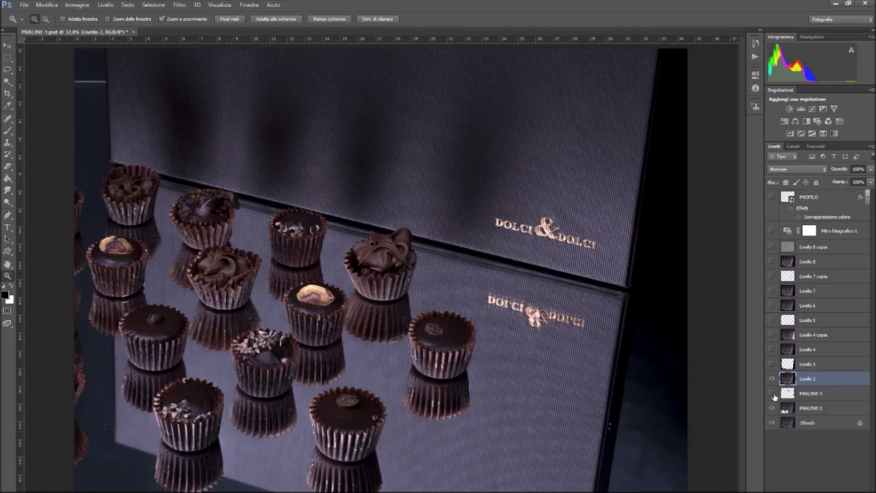
Step: Turn on Livello 3, 4, 4 copia, 5, 6 and 7 to hide the reflected logo
click(773, 364)
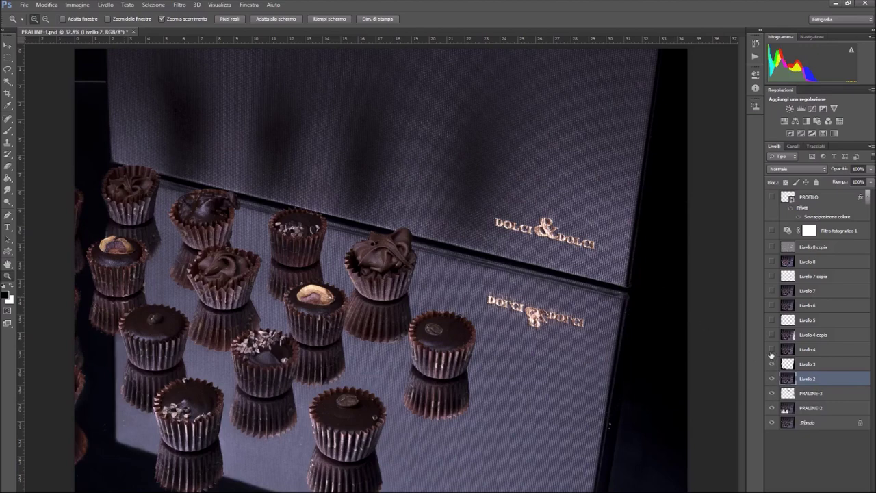
click(772, 350)
click(772, 335)
click(772, 319)
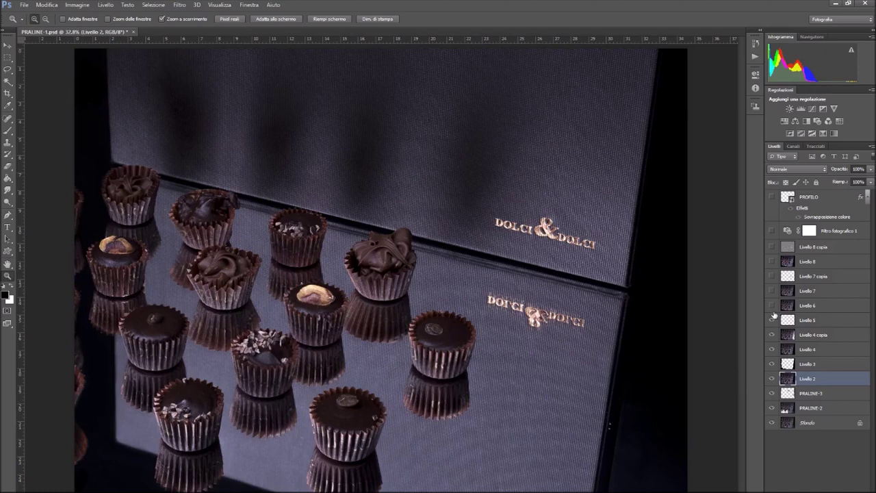
click(772, 305)
click(773, 291)
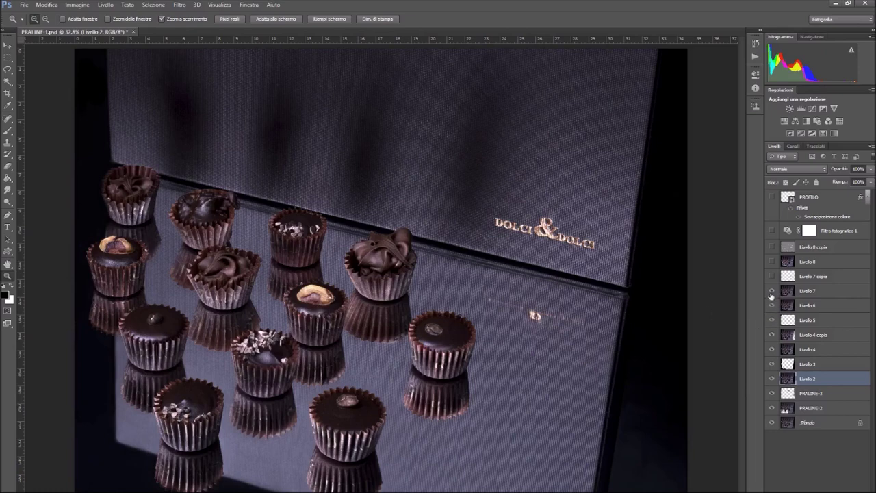
click(773, 291)
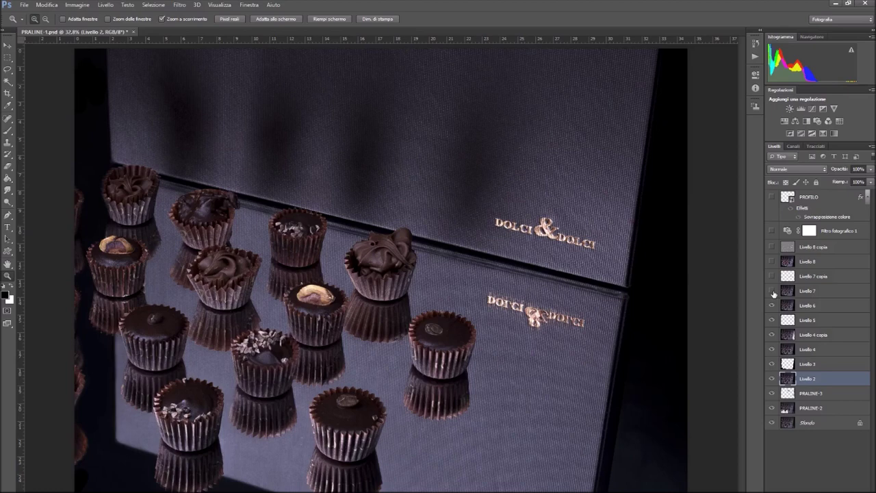
click(773, 292)
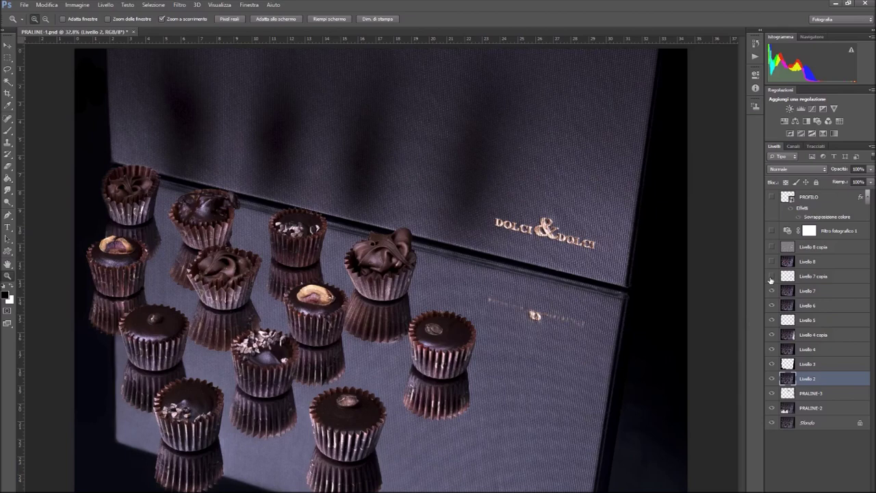
click(771, 276)
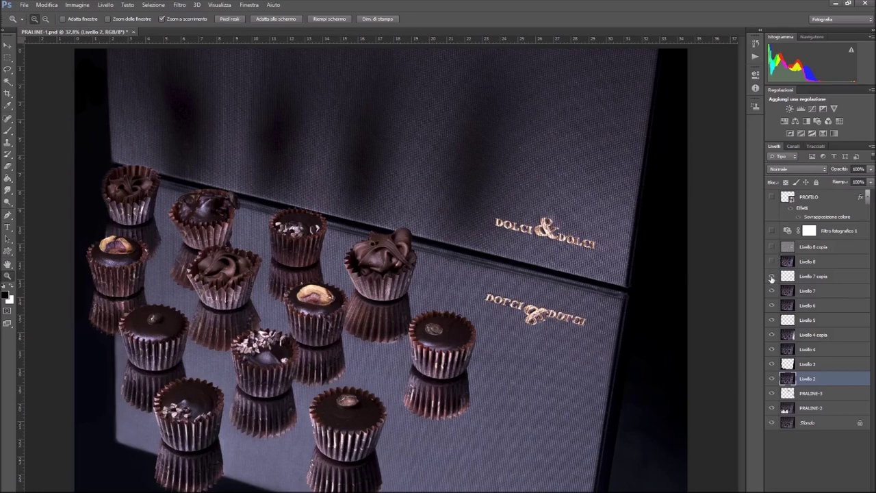
click(771, 277)
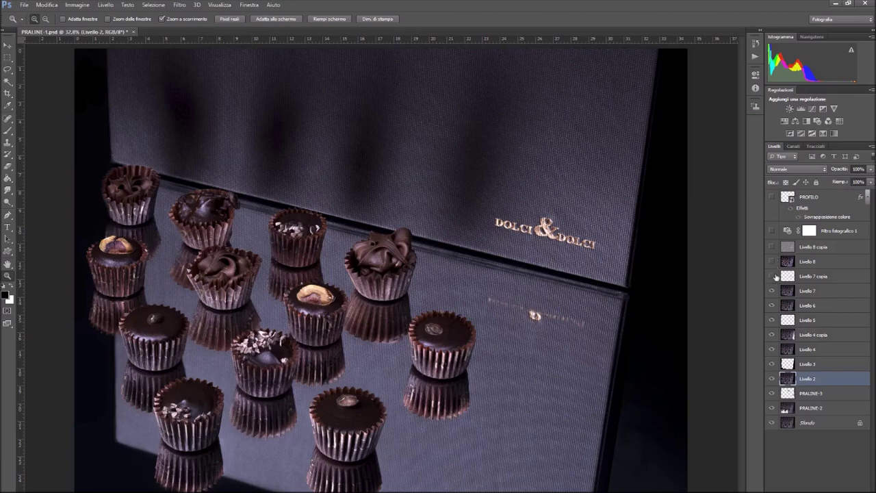
Step: Show Livello 7 copia to restore the reflected logo, comparing with Livello 8 toggled
click(774, 276)
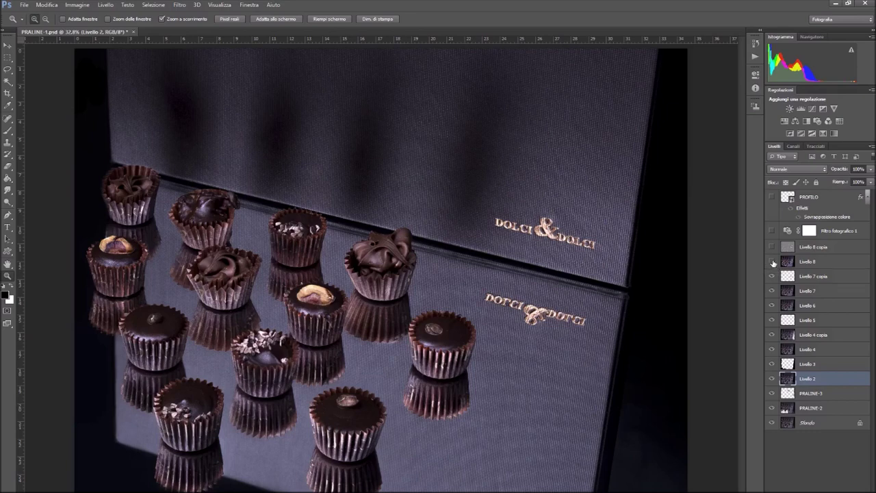
click(773, 262)
click(772, 263)
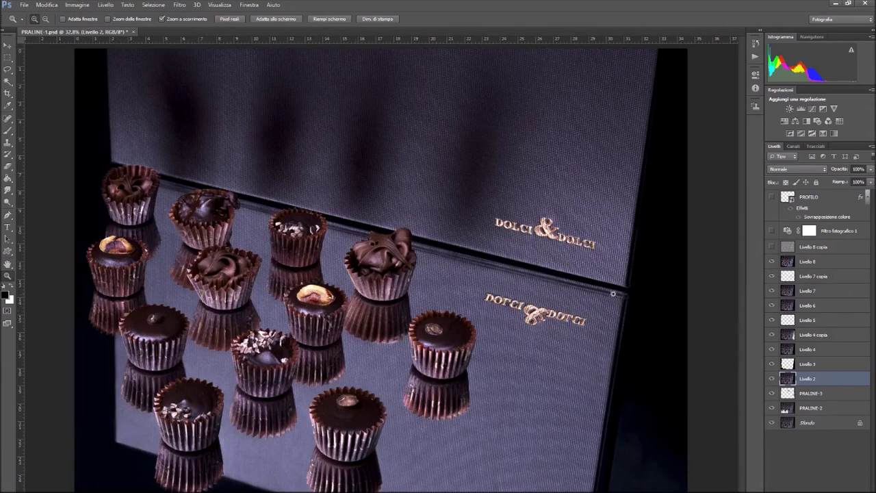
Step: Keep Livello 8 copia and Filtro fotografico 1 hidden, then duplicate Livello 8
click(772, 247)
click(771, 232)
click(771, 232)
click(772, 248)
click(818, 263)
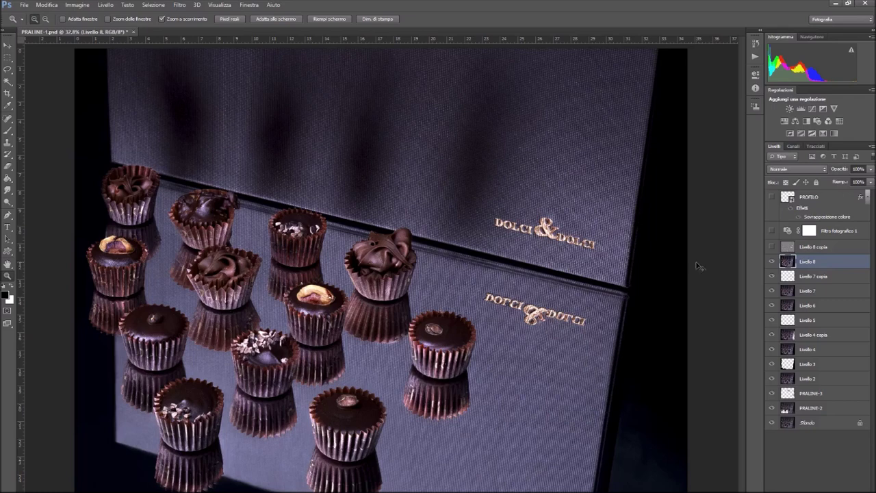
key(ctrl+j)
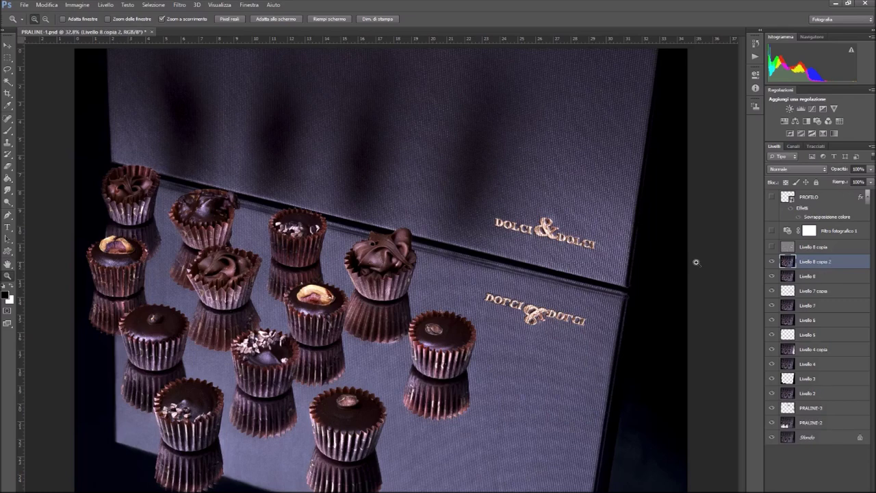
Step: Preview Filtro > Altro > Accentua passaggio on the copy, trying radii from about 5 to 14,1 pixels
click(181, 6)
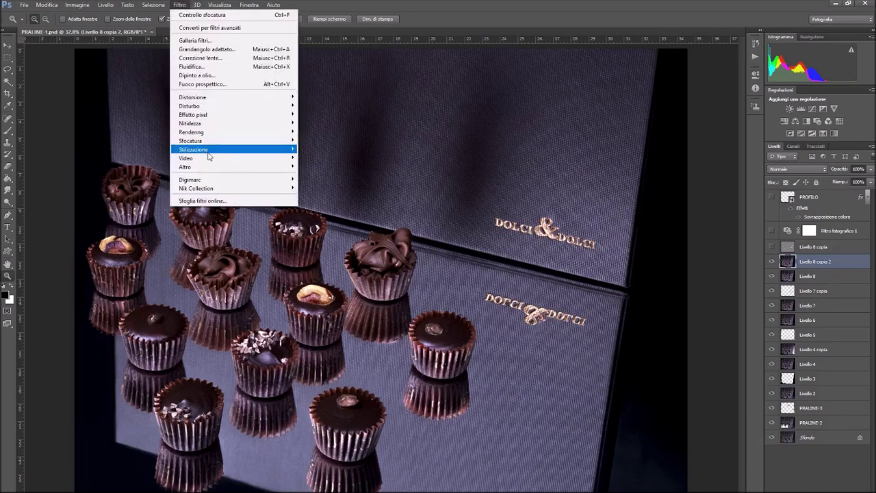
mouse_move(205, 167)
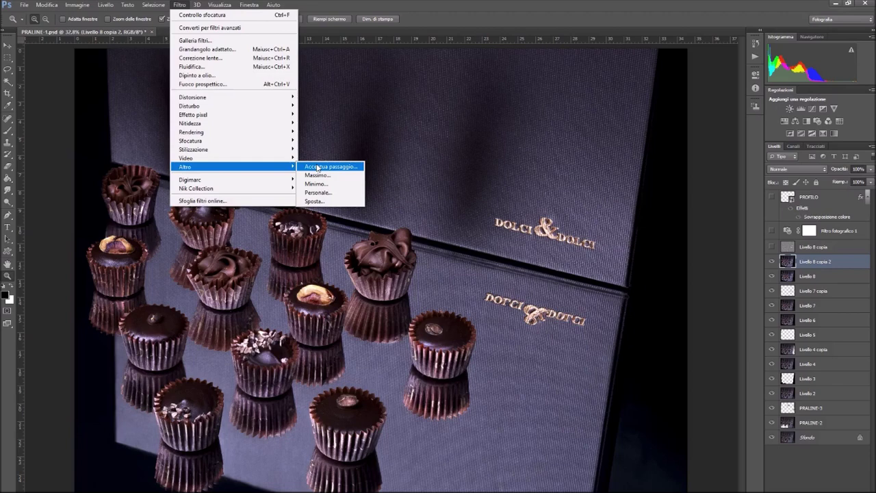
click(316, 166)
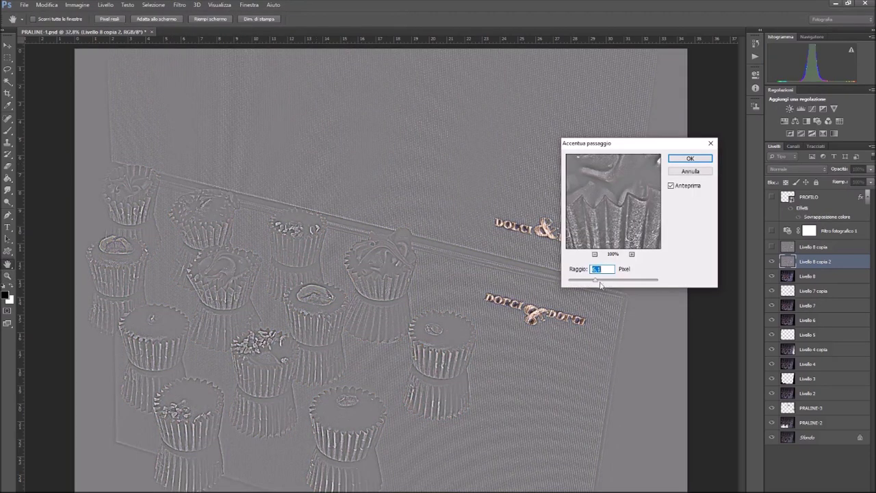
drag(596, 282, 618, 282)
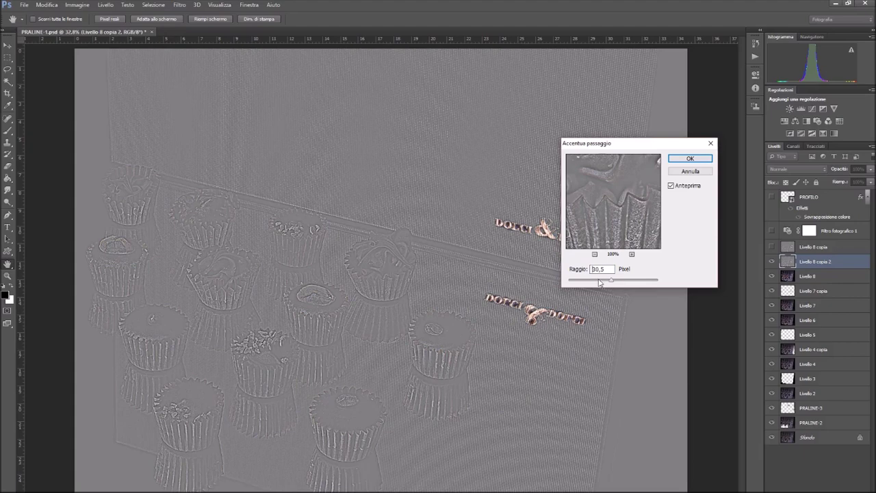
drag(600, 282, 595, 283)
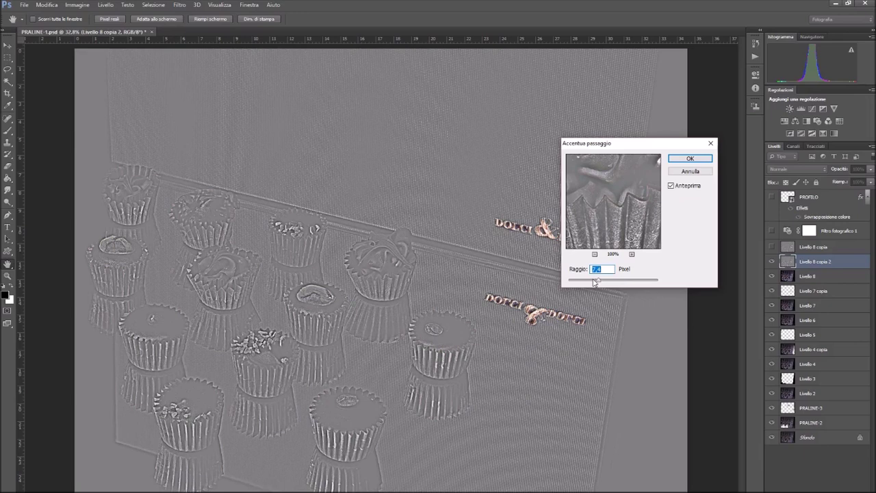
drag(595, 283, 591, 283)
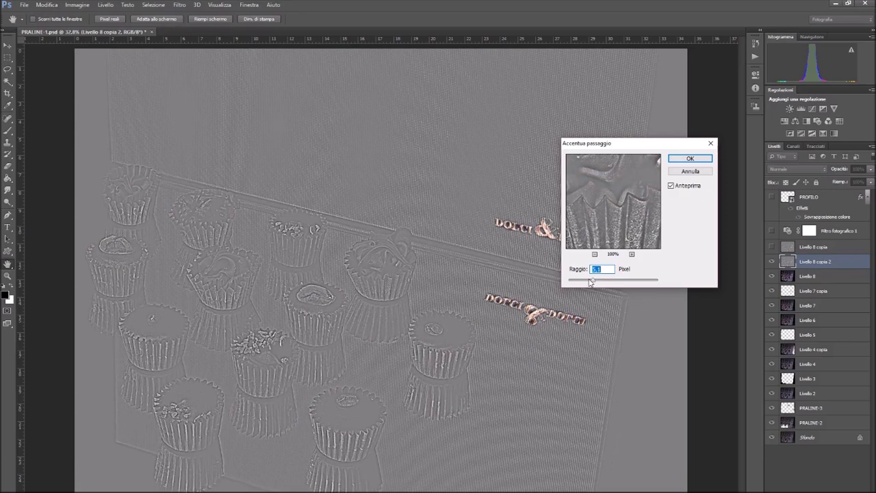
drag(591, 282, 612, 283)
click(590, 280)
Step: Apply the high pass and set the layer to Luce soffusa after trying Sovrapponi
key(Return)
key(z)
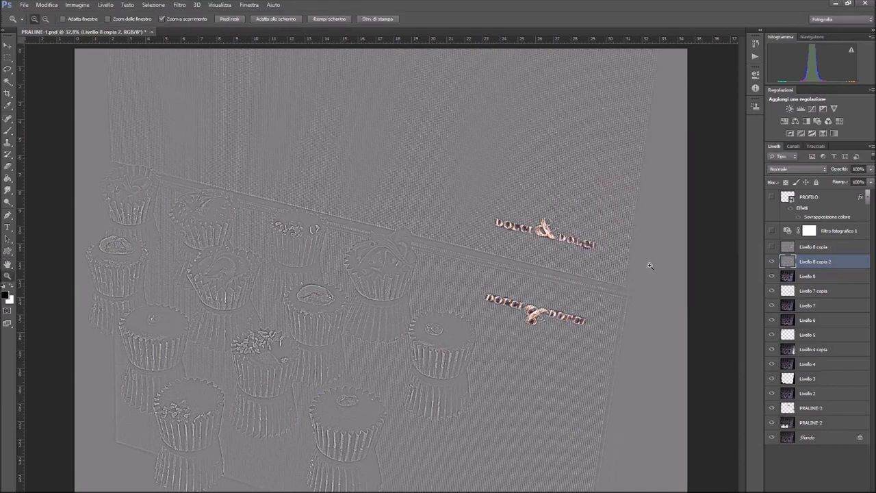
click(790, 168)
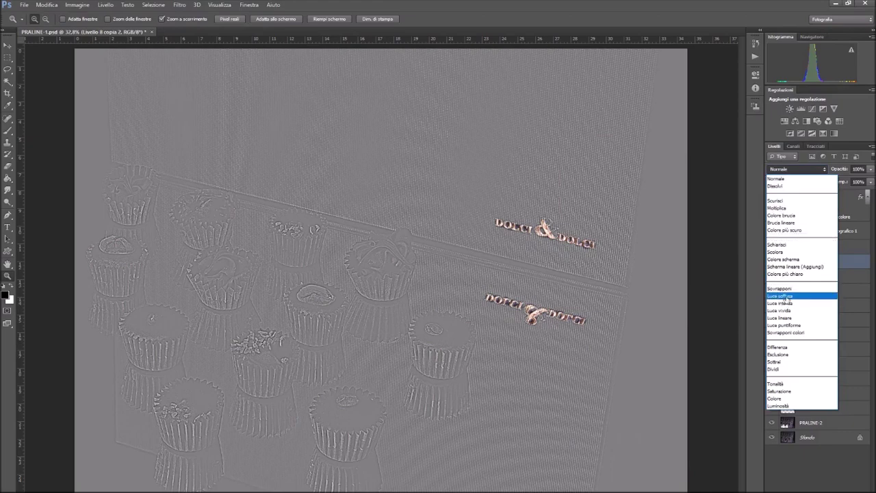
click(787, 297)
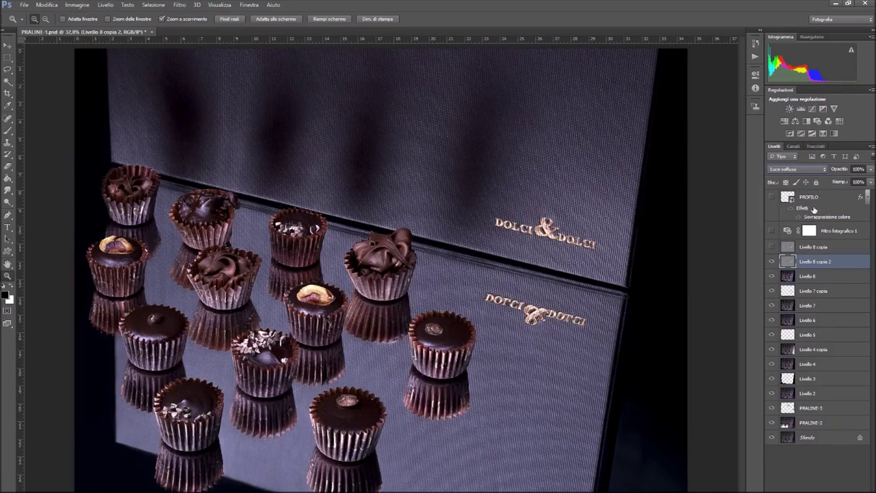
click(791, 172)
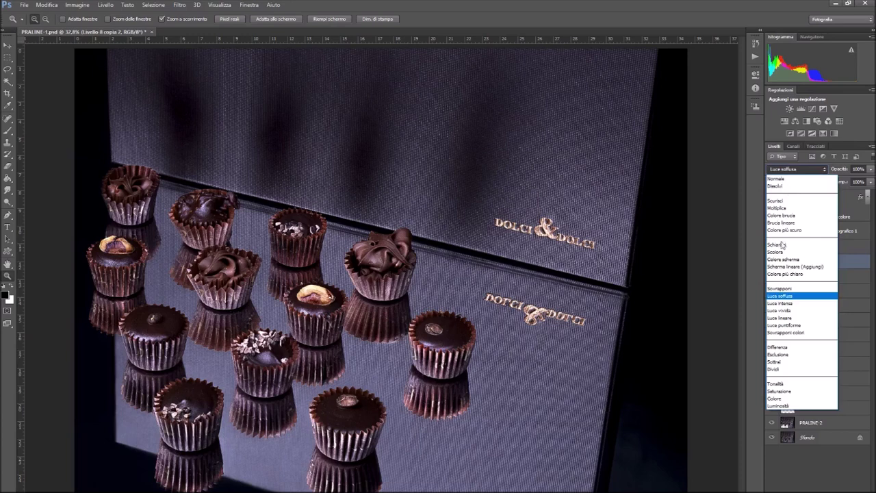
click(786, 291)
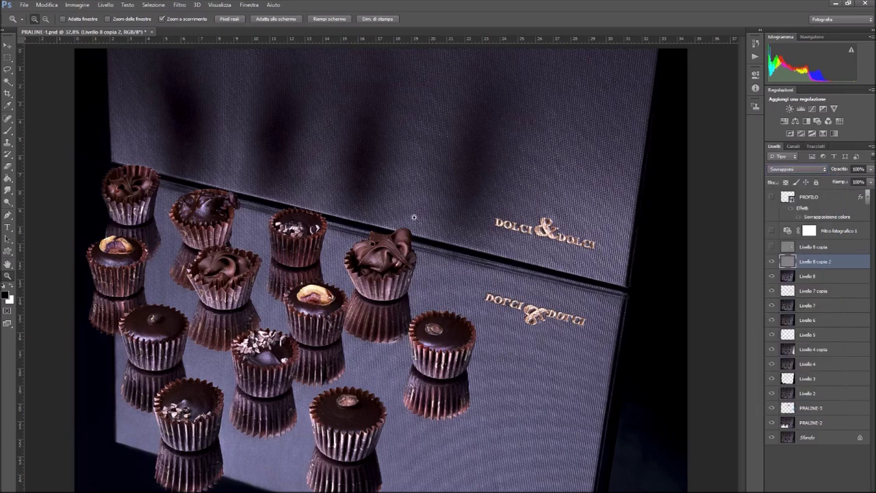
key(ctrl+minus)
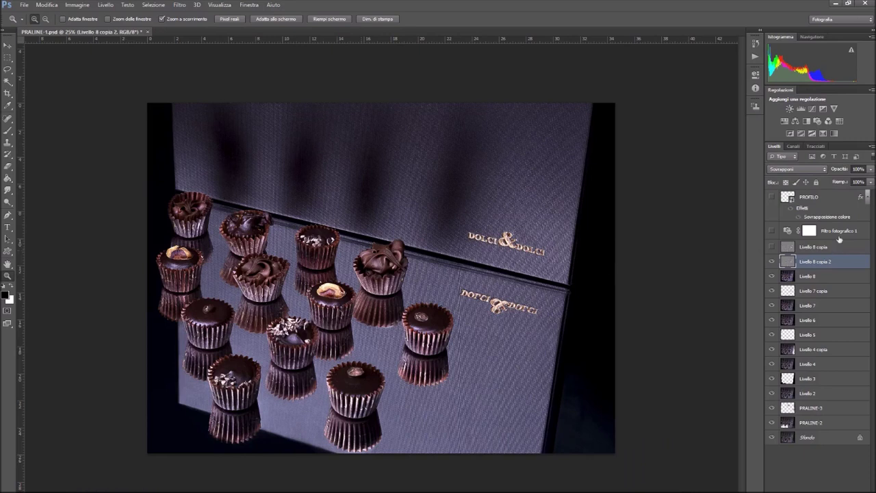
click(787, 171)
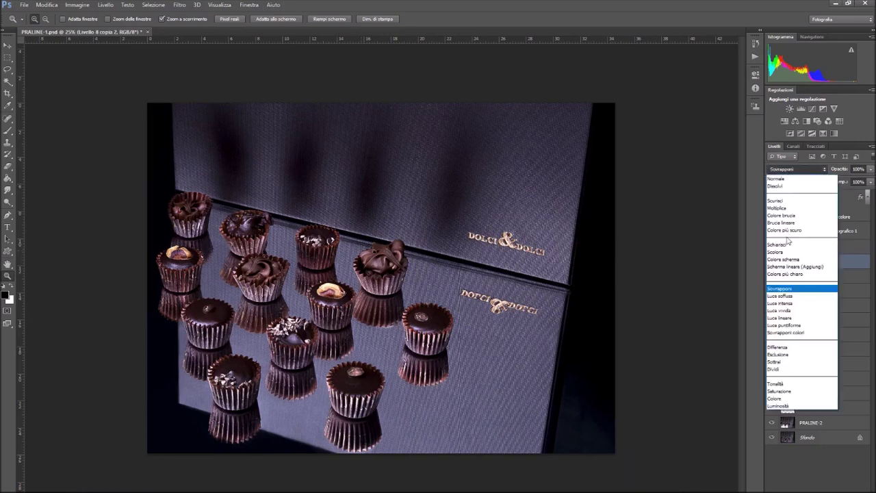
click(790, 296)
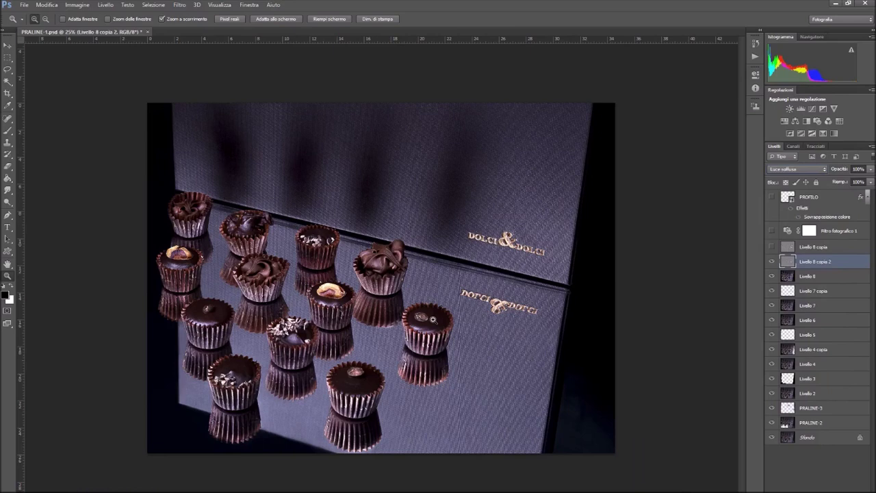
click(416, 358)
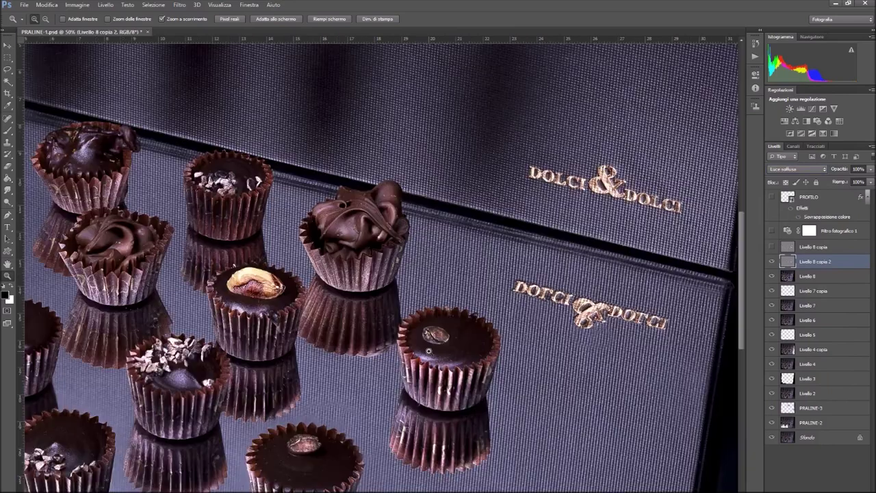
Step: Lower the high pass layer's opacity to 65%
click(872, 169)
drag(864, 180, 828, 180)
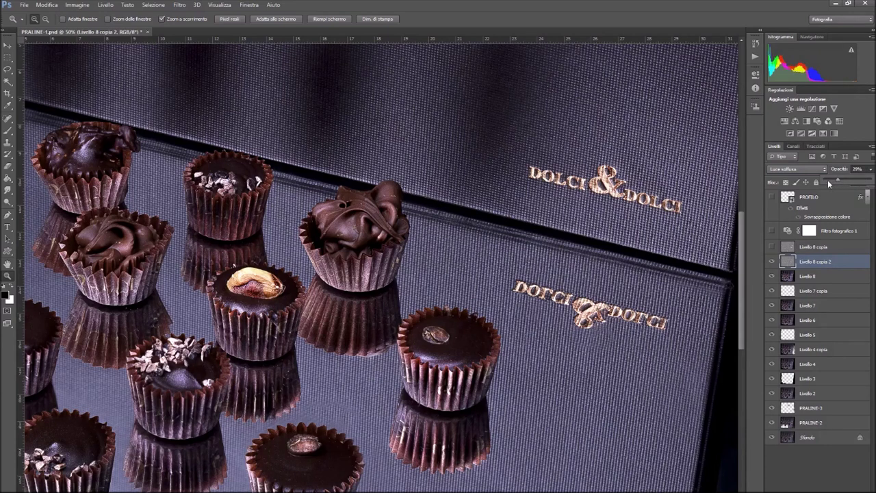
drag(843, 179, 854, 181)
key(alt)
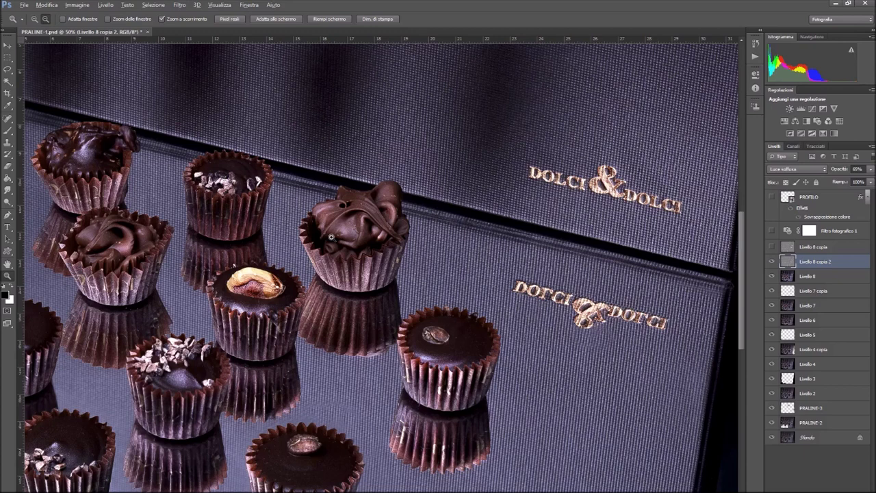
Step: At 100% zoom on the bottom praline, hide Livello 8 copia 2, select Livello 8 and check brush size
mouse_move(332, 237)
mouse_down()
mouse_move(321, 328)
mouse_move(357, 433)
mouse_up()
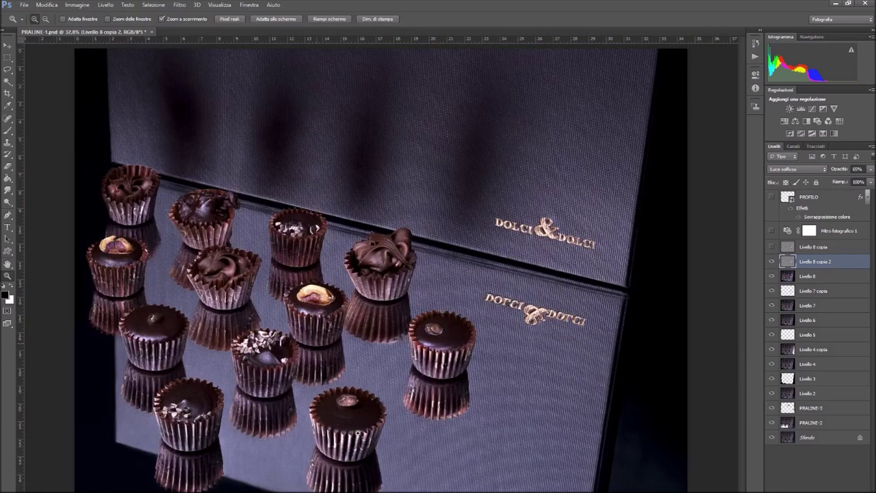
click(357, 433)
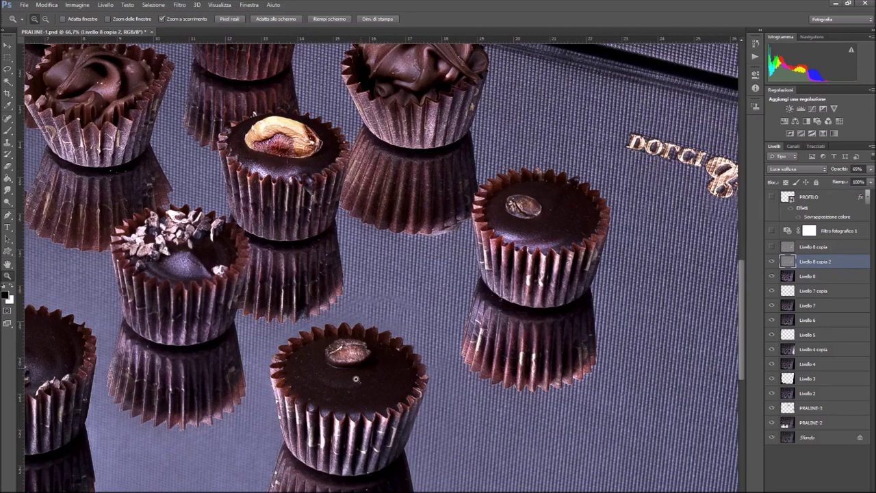
click(356, 378)
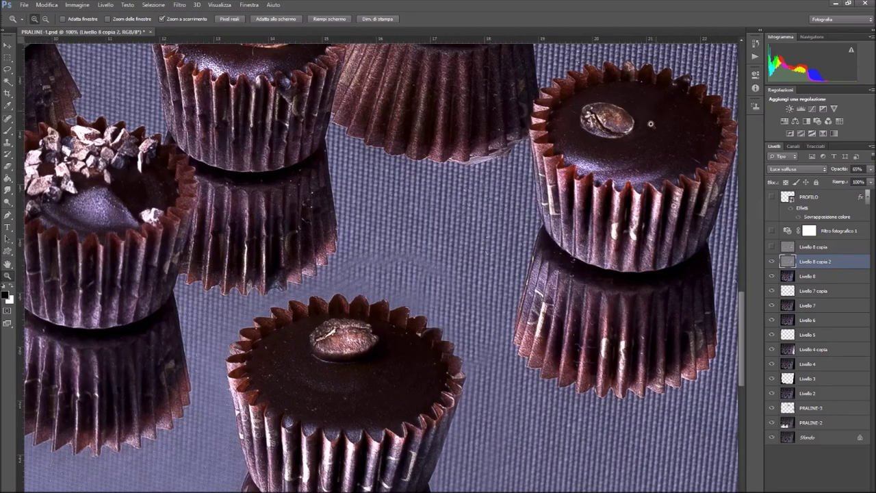
drag(380, 413, 445, 271)
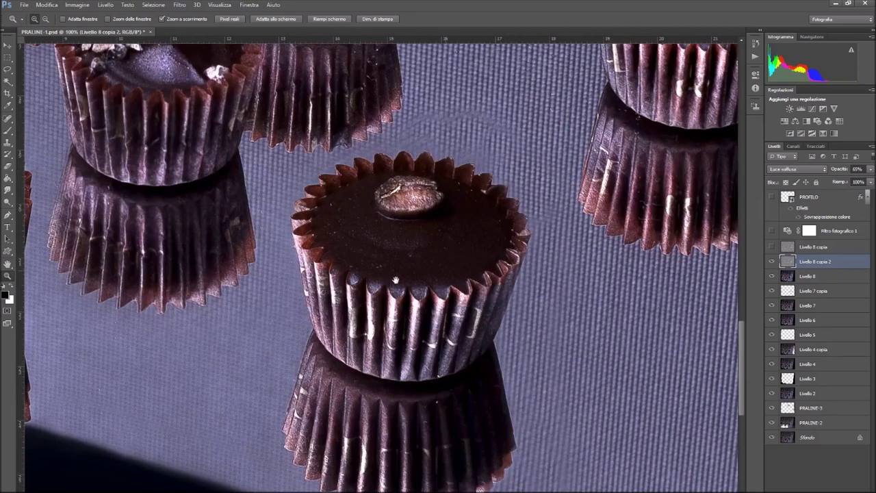
drag(123, 385, 222, 283)
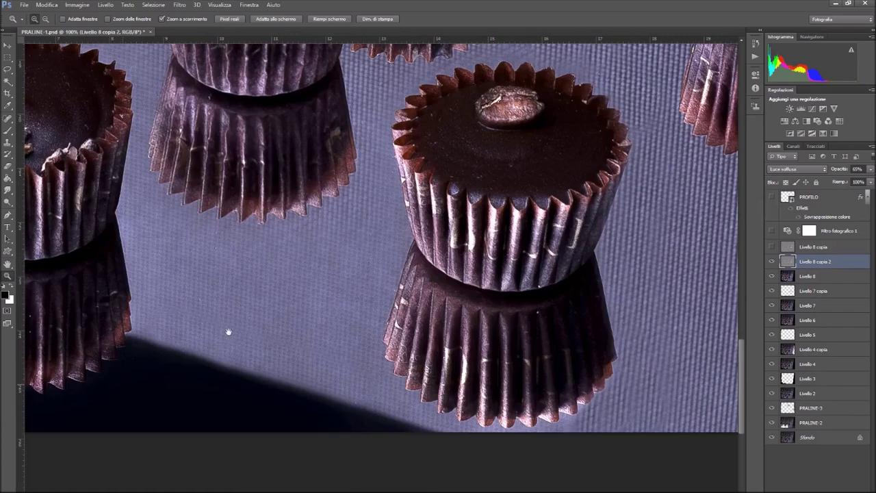
drag(267, 329, 454, 472)
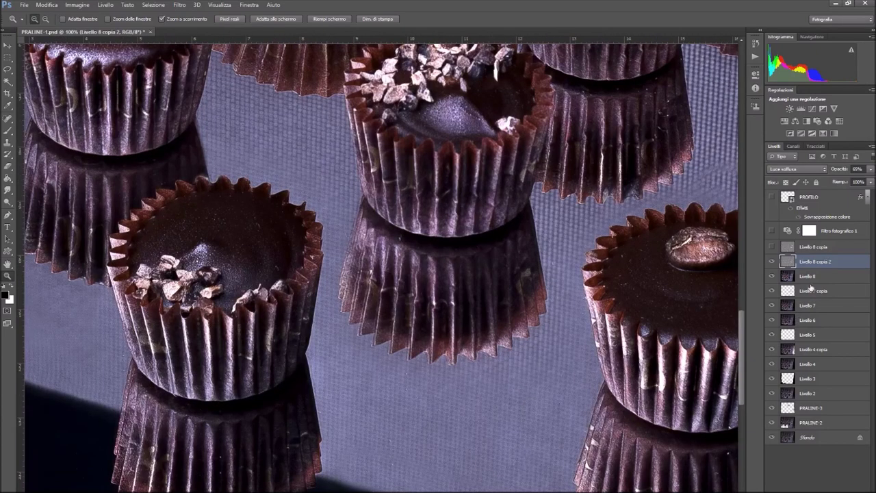
click(809, 276)
click(771, 262)
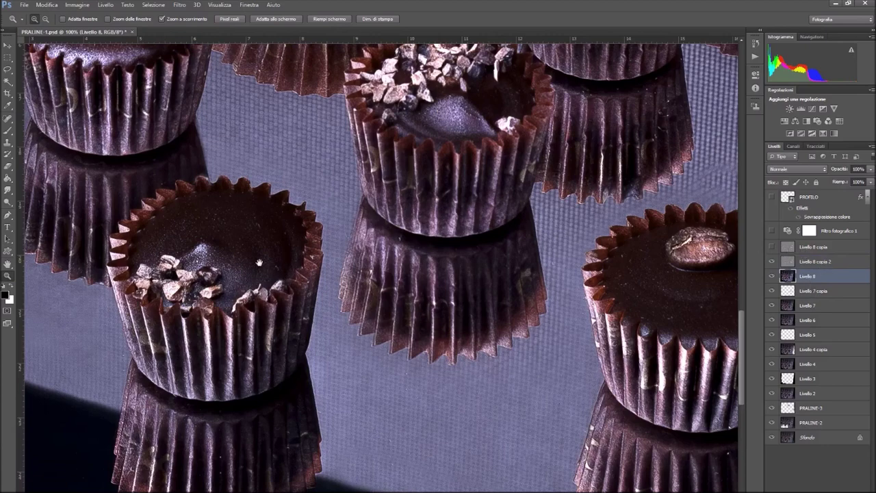
drag(299, 295, 339, 330)
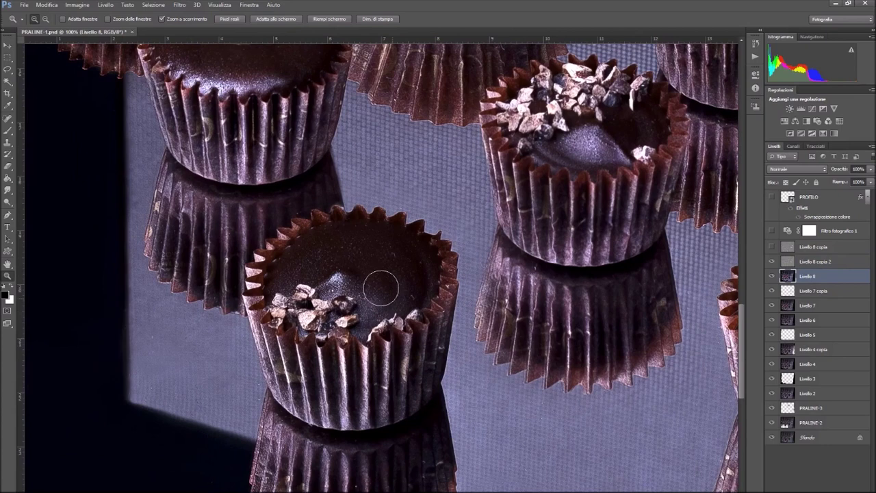
right_click(398, 285)
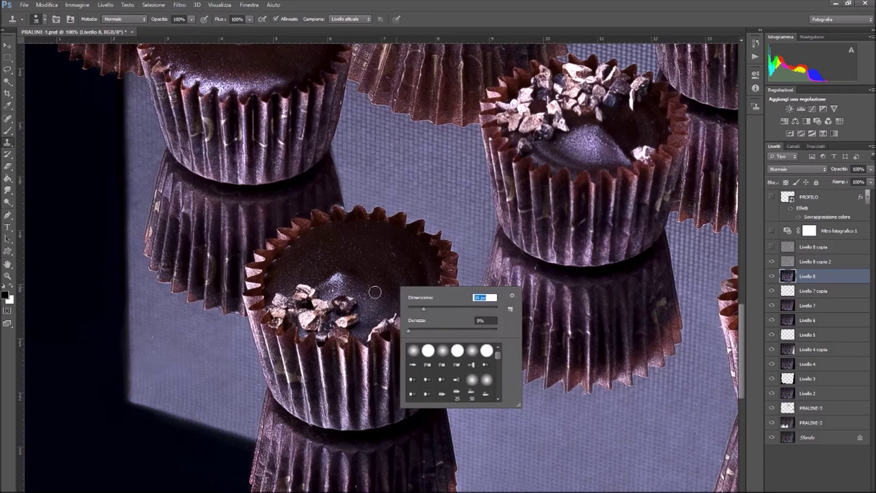
key(Escape)
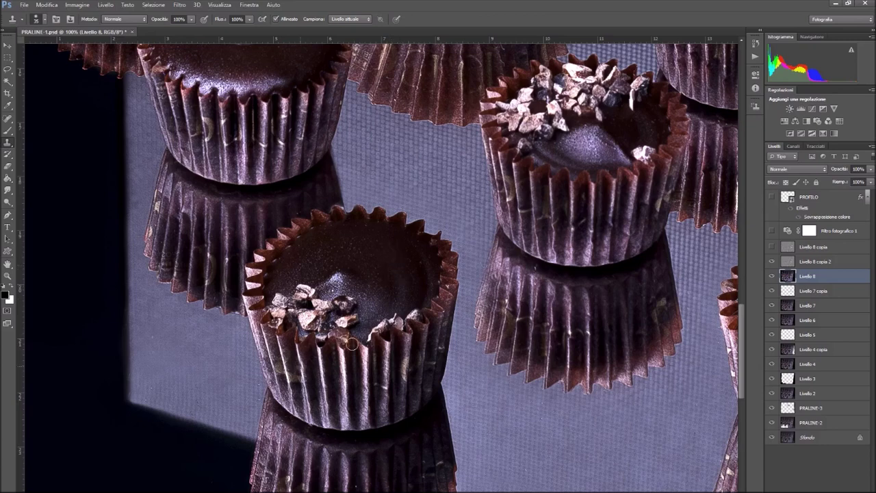
Step: Pan across the upper pralines, coffee-bean praline, box lettering and chocolate swirl to inspect them
scroll(490, 296, right, 2)
scroll(490, 296, up, 1)
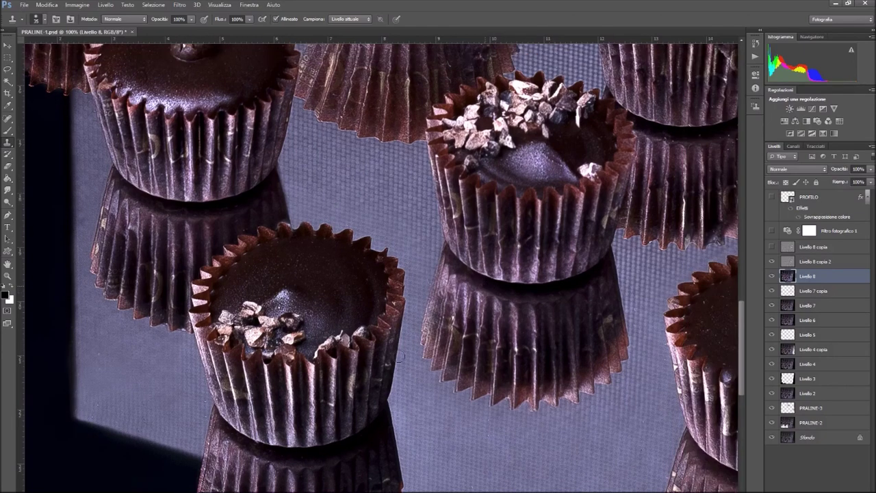
drag(459, 301, 442, 293)
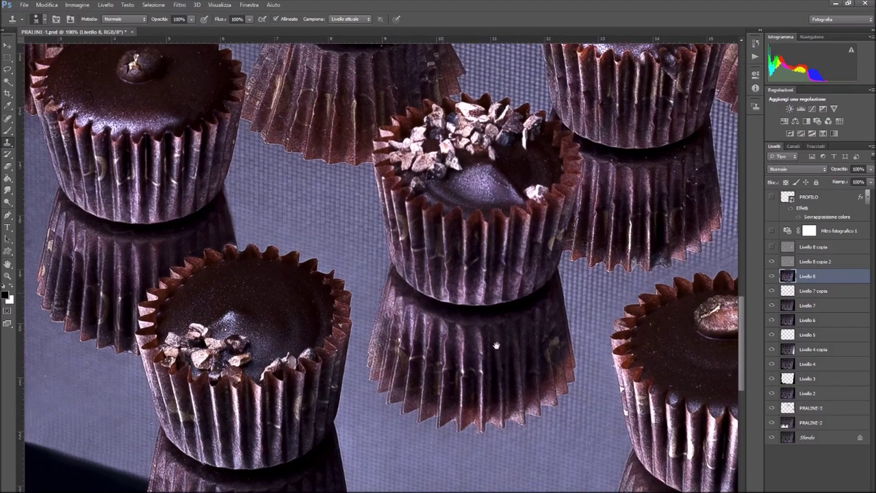
scroll(404, 363, right, 5)
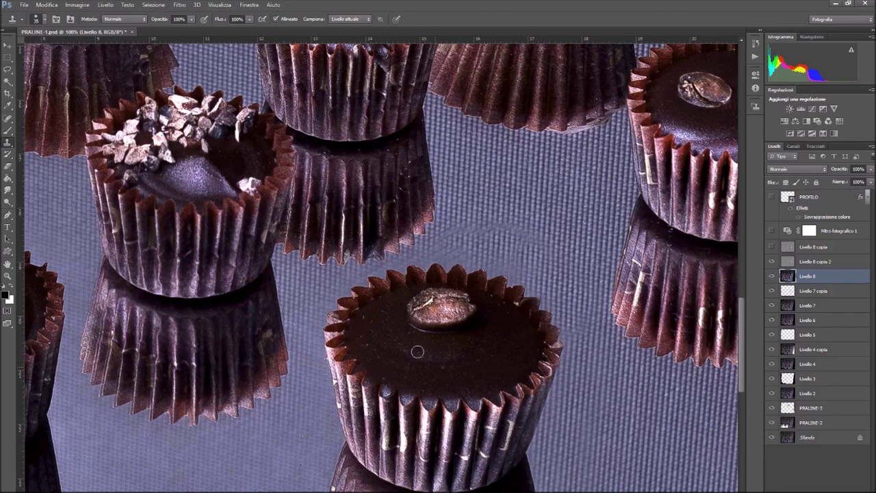
drag(492, 345, 362, 401)
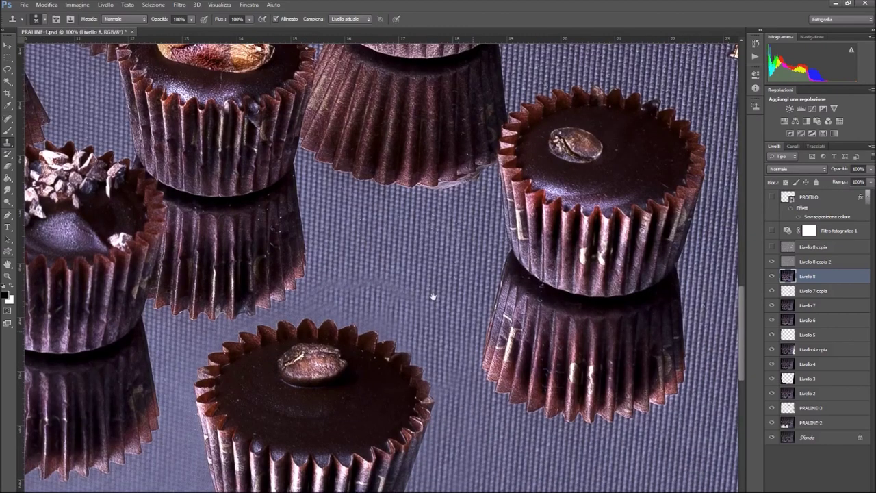
drag(433, 297, 282, 424)
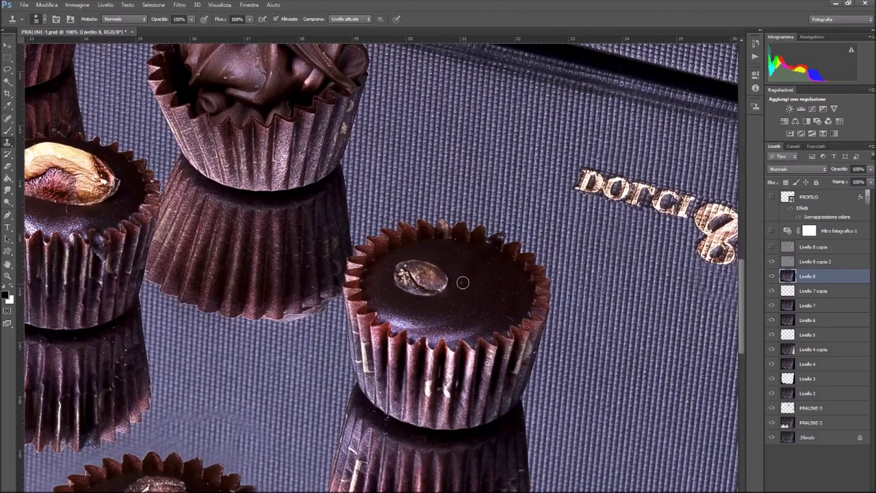
drag(301, 217, 367, 336)
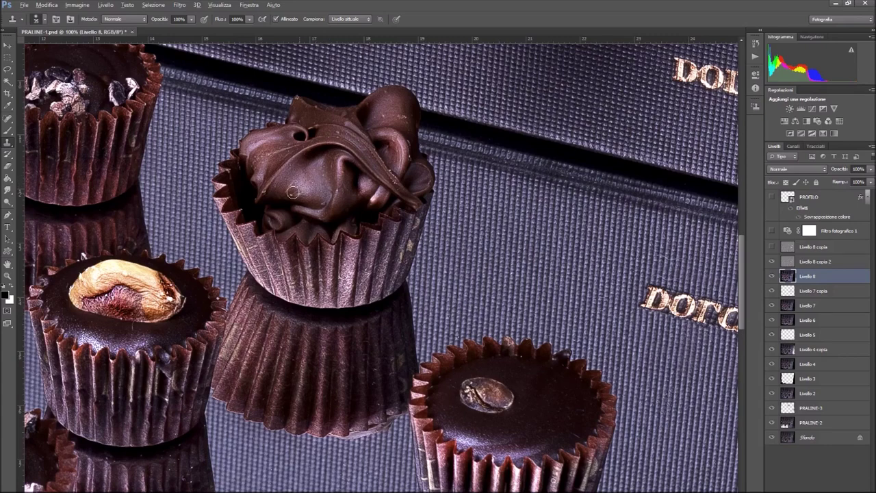
key(z)
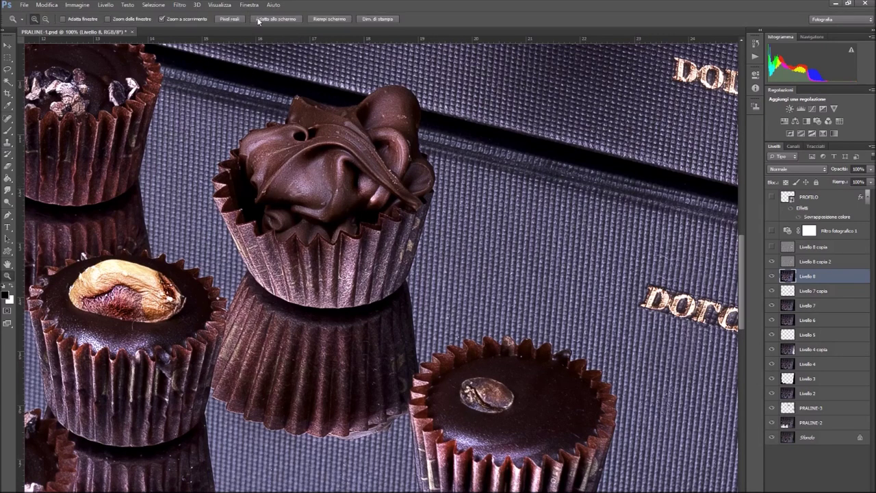
Step: Zoom out to 25%, return to 100%, and pan across the pralines toward the left edge
drag(309, 227, 38, 271)
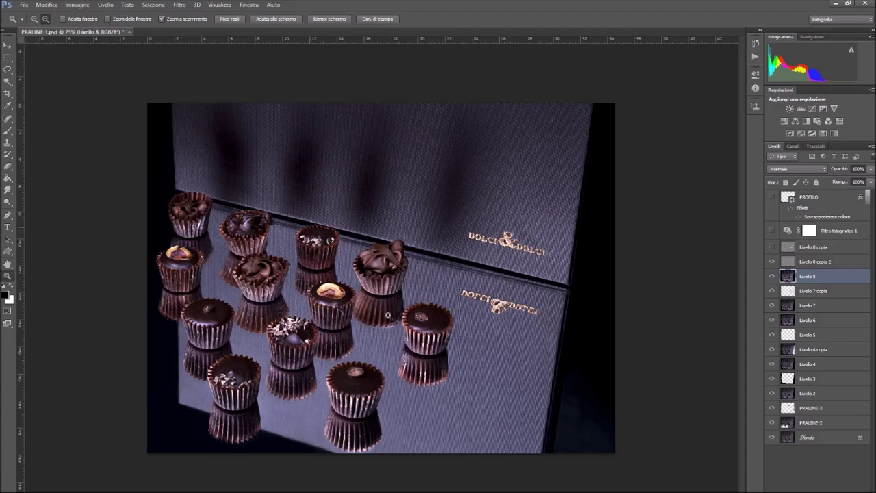
drag(380, 351, 413, 324)
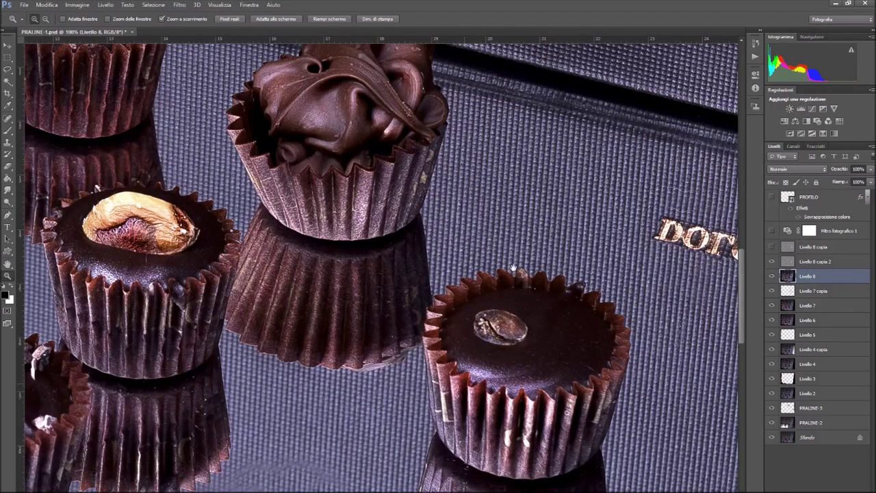
drag(390, 387, 564, 191)
drag(362, 137, 473, 206)
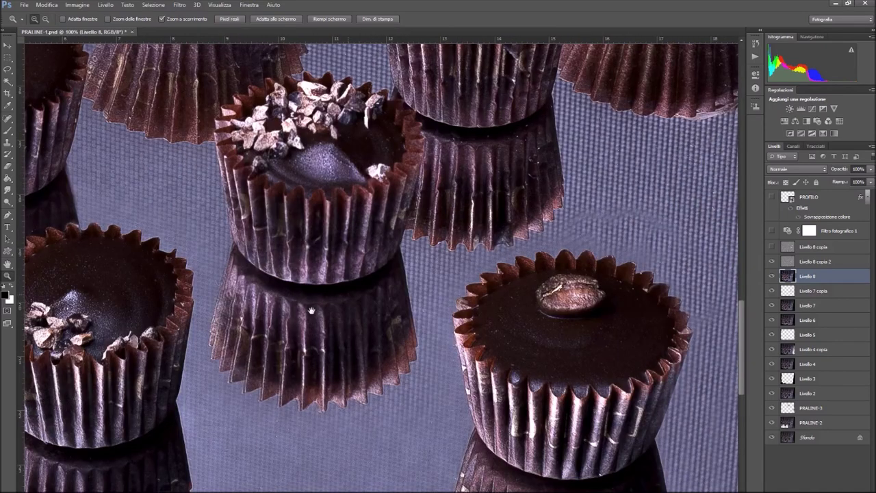
drag(386, 278, 477, 362)
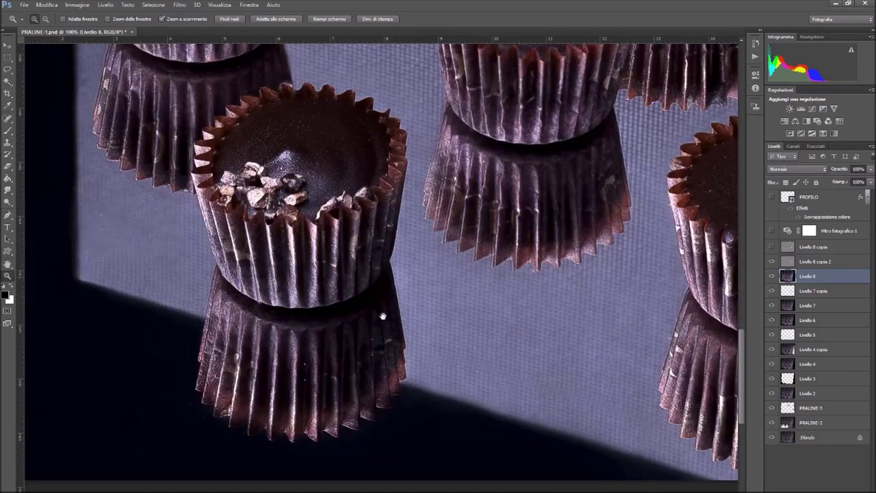
drag(329, 278, 393, 273)
Step: Pan over the domed top praline, the hazelnut and swirl pralines, and the back row
drag(343, 151, 378, 261)
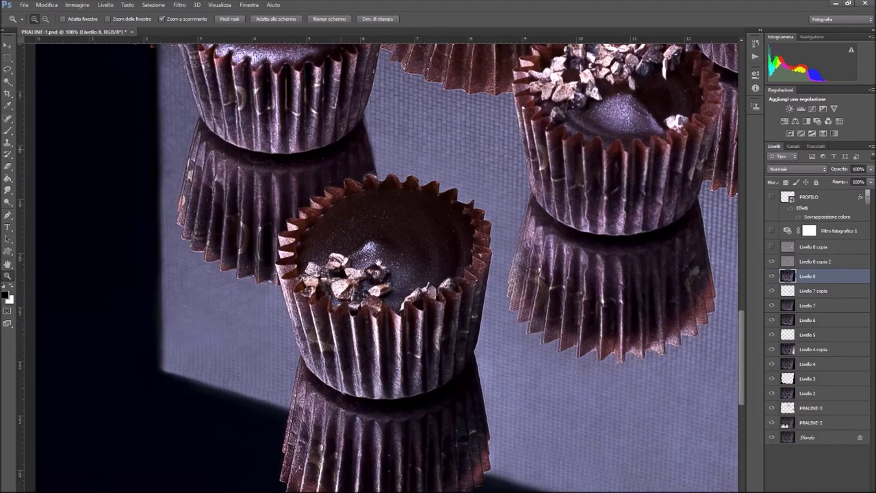
drag(340, 115, 377, 238)
drag(372, 177, 388, 246)
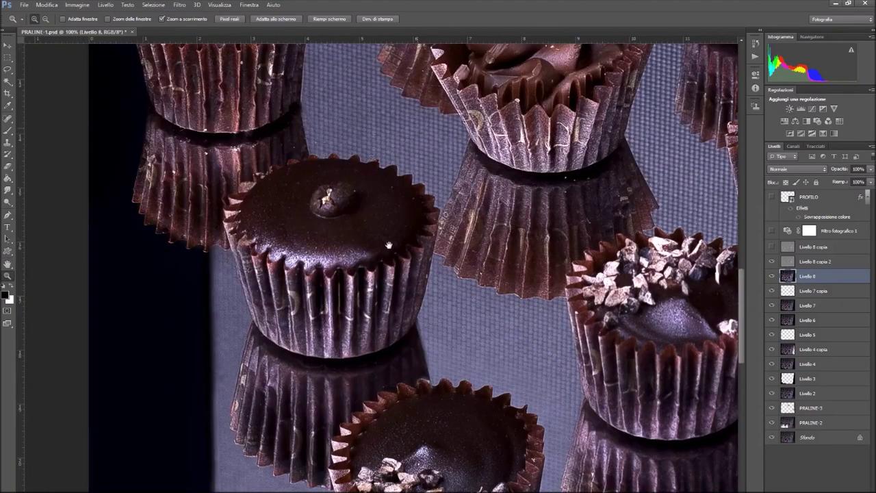
drag(447, 211, 422, 326)
drag(416, 247, 347, 308)
mouse_move(393, 145)
mouse_down()
mouse_move(424, 203)
mouse_move(396, 220)
mouse_up()
drag(203, 86, 220, 128)
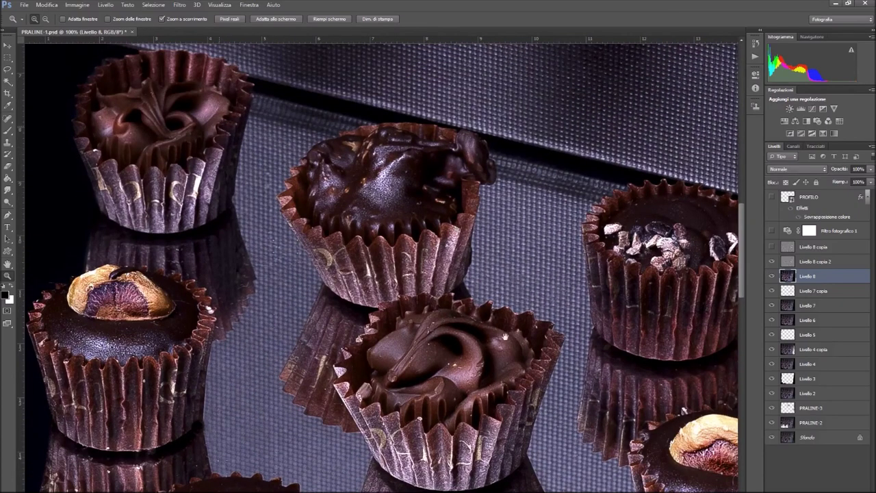
Step: Inspect the swirl and hazelnut pralines and the DOLCI & DOLCI lettering, then zoom out
drag(506, 336, 567, 439)
drag(545, 336, 429, 277)
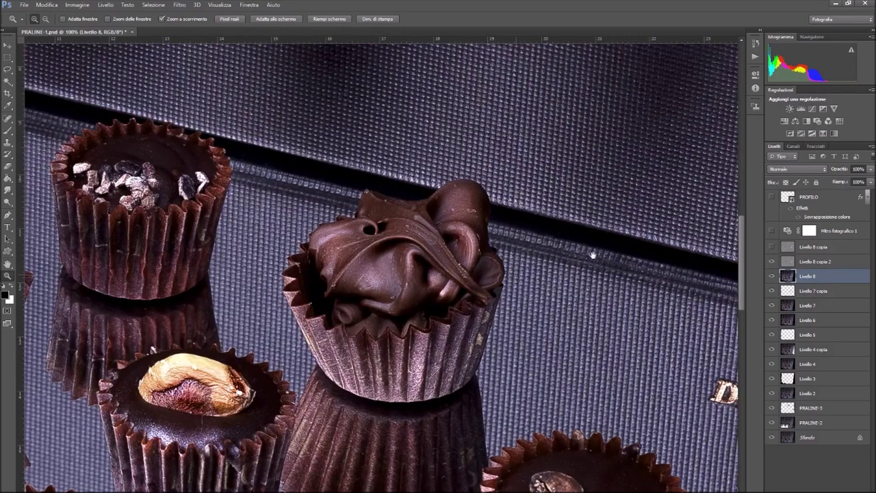
drag(593, 255, 468, 243)
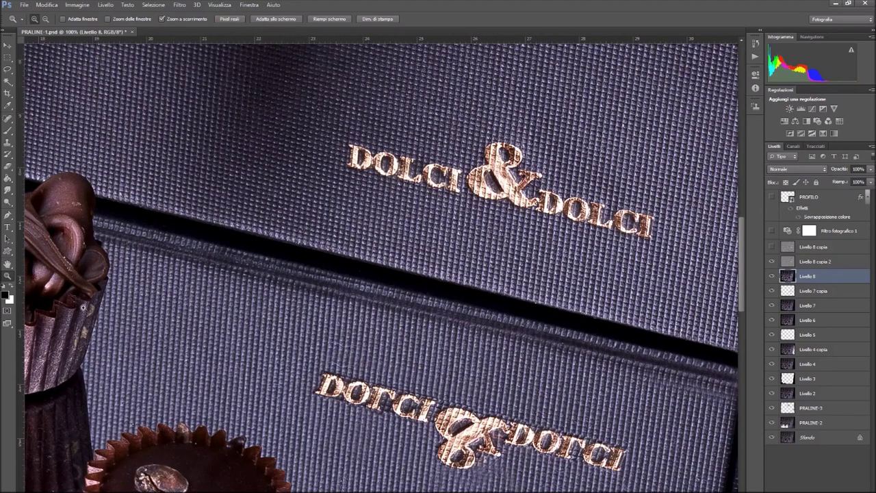
key(ctrl+minus)
key(ctrl+minus)
key(ctrl+minus)
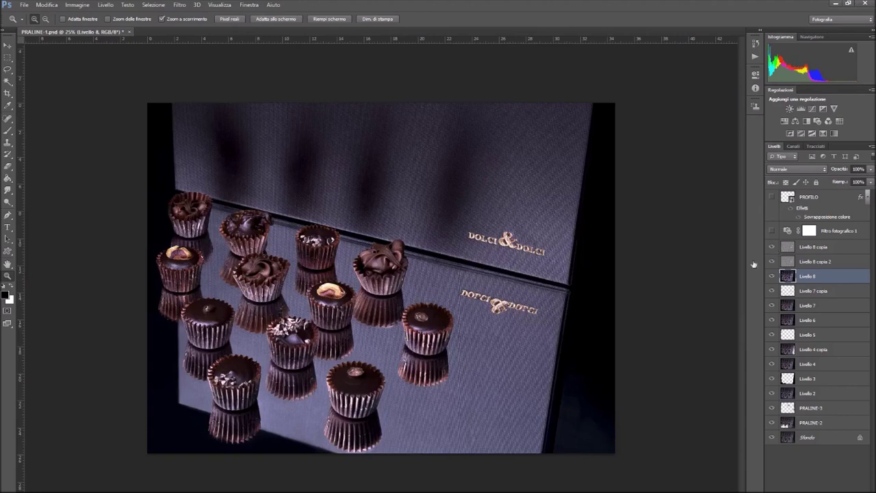
Step: Make the Filtro fotografico 1 photo filter layer visible
click(772, 231)
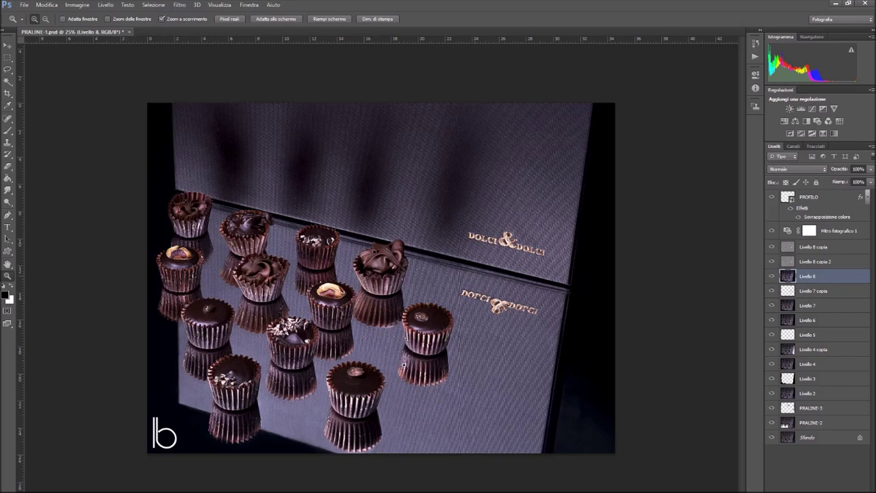
Step: View the coffee-bean praline centred at 100%, then fit the whole image in the window
drag(397, 337, 448, 323)
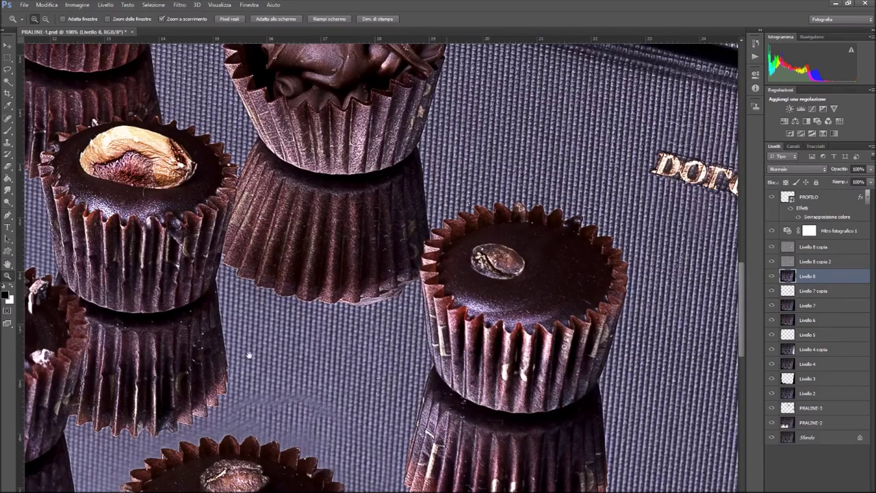
drag(322, 199, 147, 183)
drag(347, 234, 389, 146)
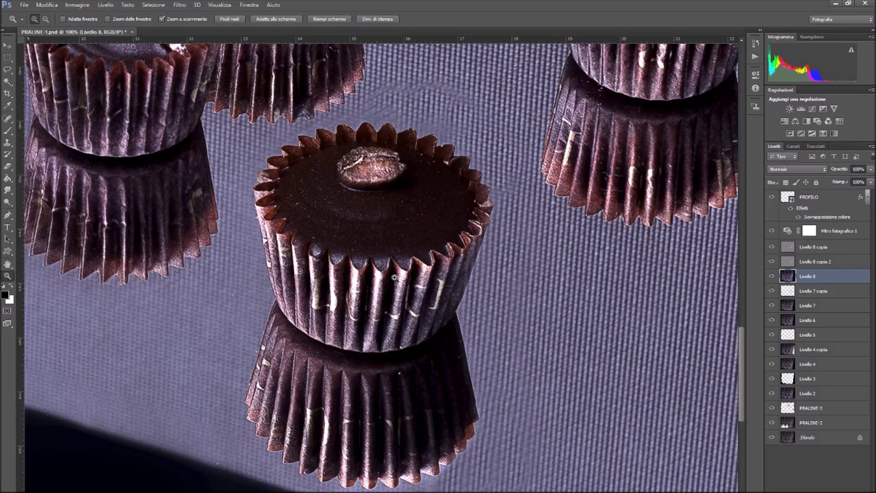
key(ctrl+0)
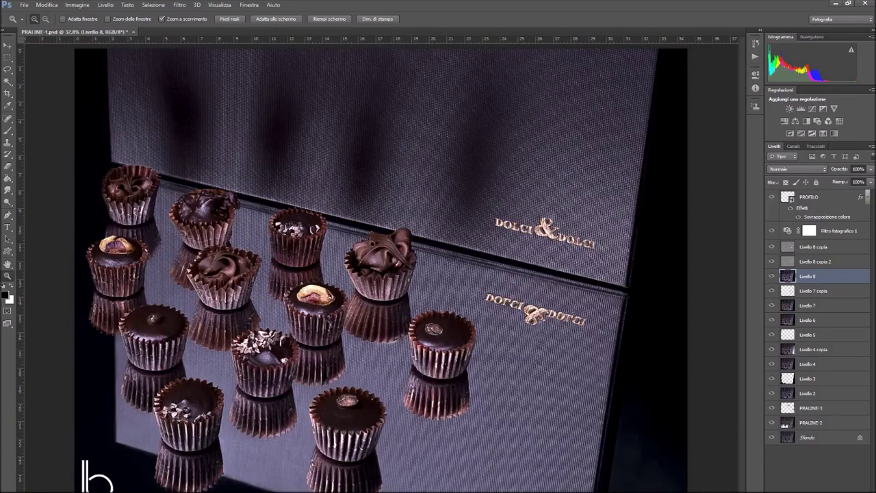